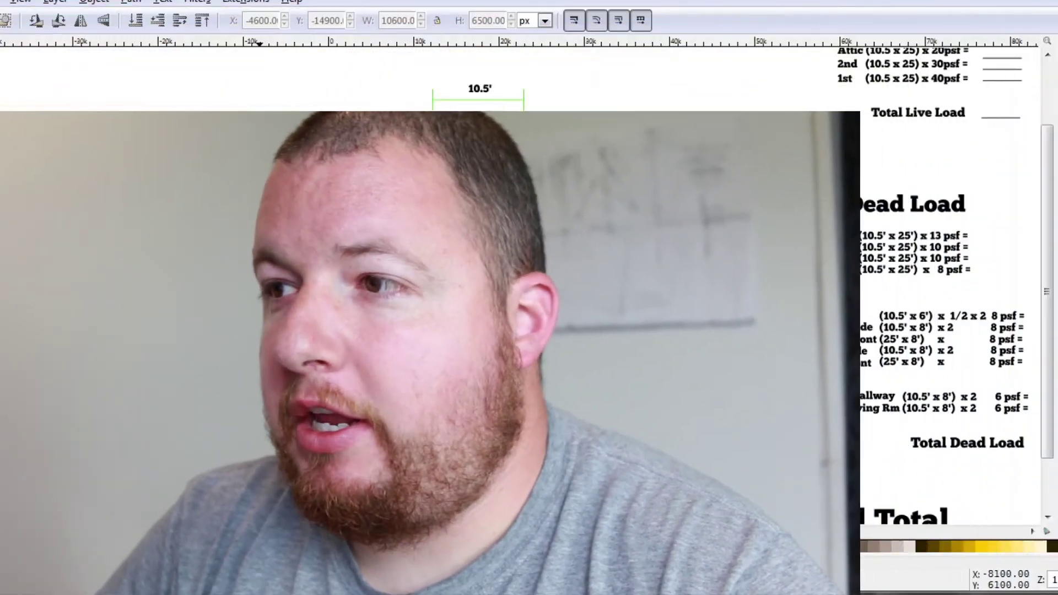
Step: Pan and scroll the canvas to recentre the house cross-section drawing
scroll(692, 265, left, 5)
scroll(693, 265, down, 3)
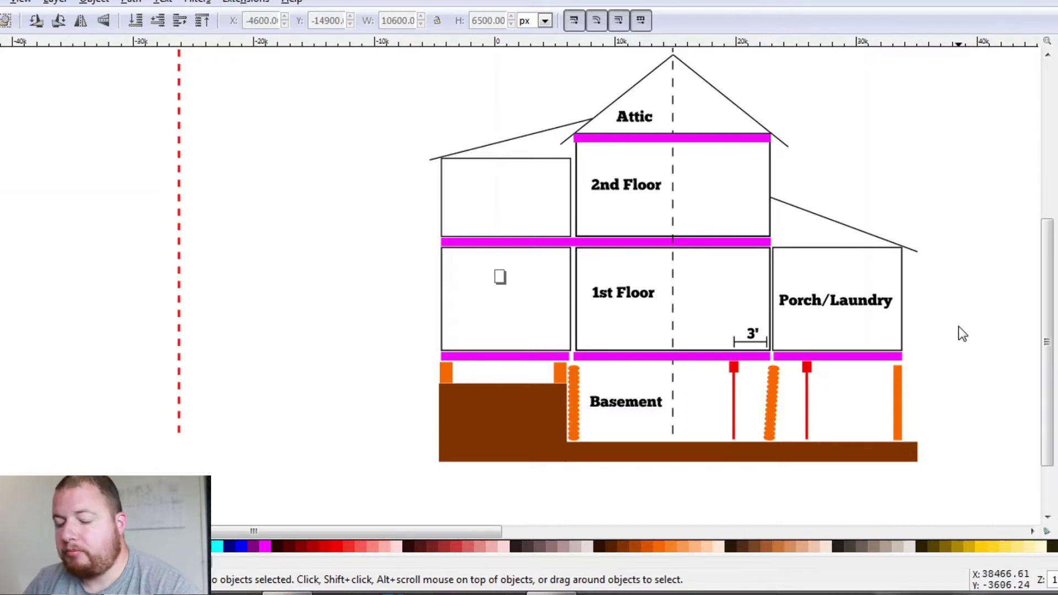
mouse_move(958, 326)
mouse_down()
mouse_move(869, 317)
mouse_move(895, 328)
mouse_move(913, 363)
mouse_up()
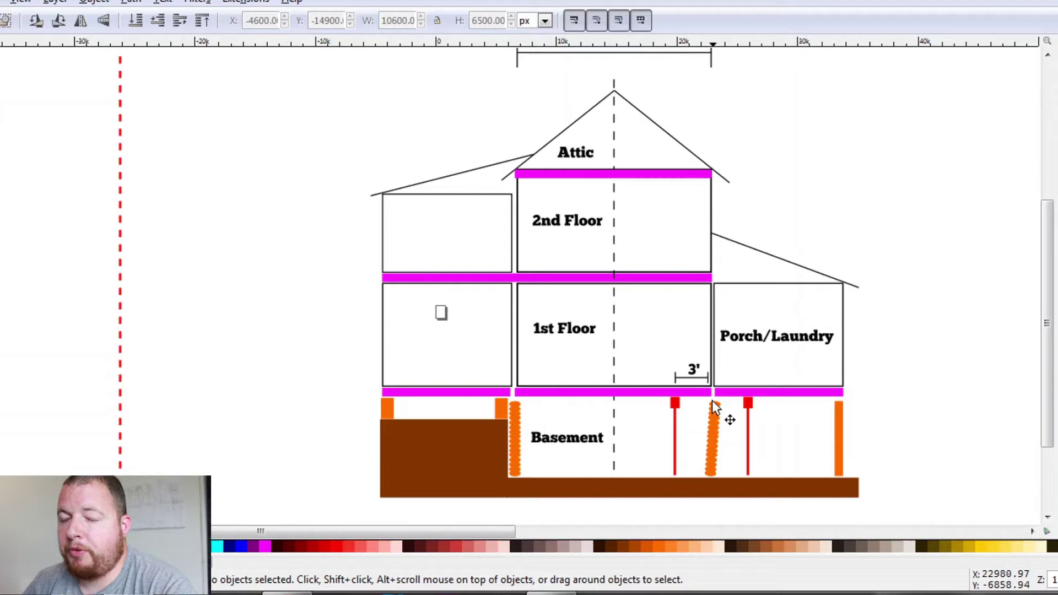
scroll(679, 208, up, 2)
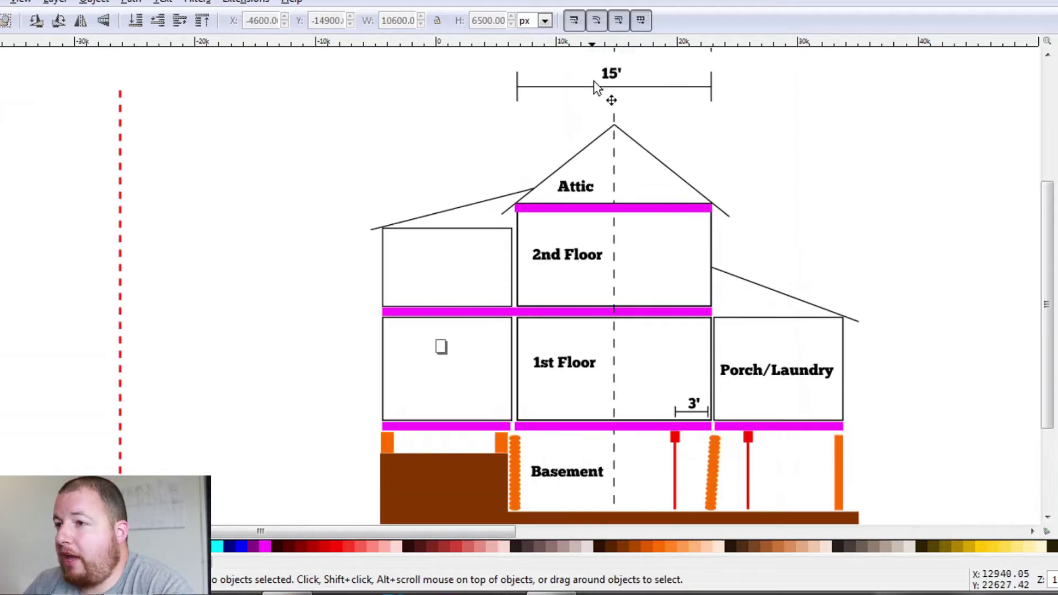
scroll(697, 194, up, 4)
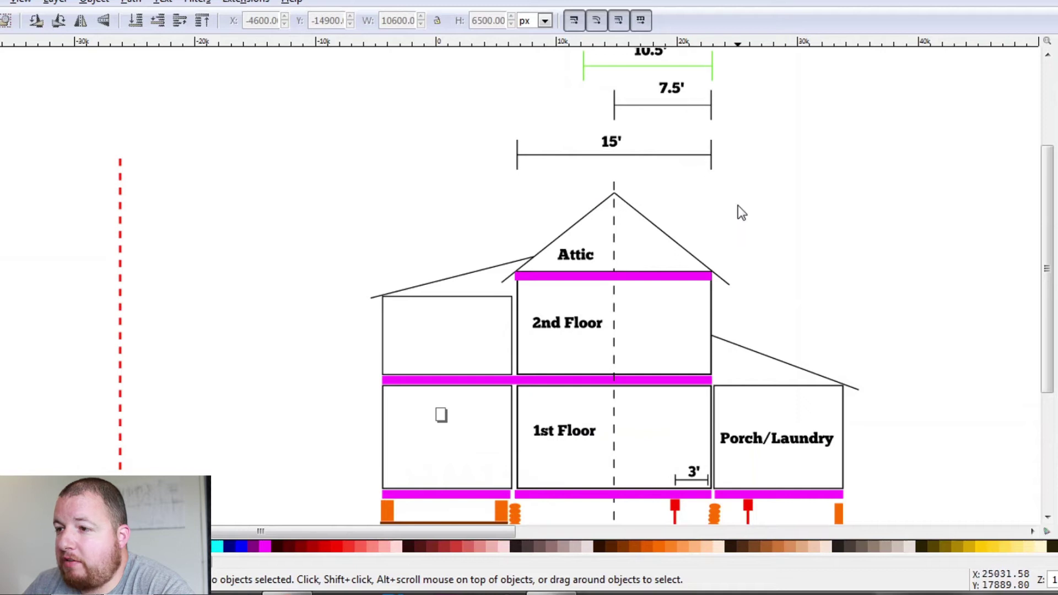
scroll(740, 212, down, 2)
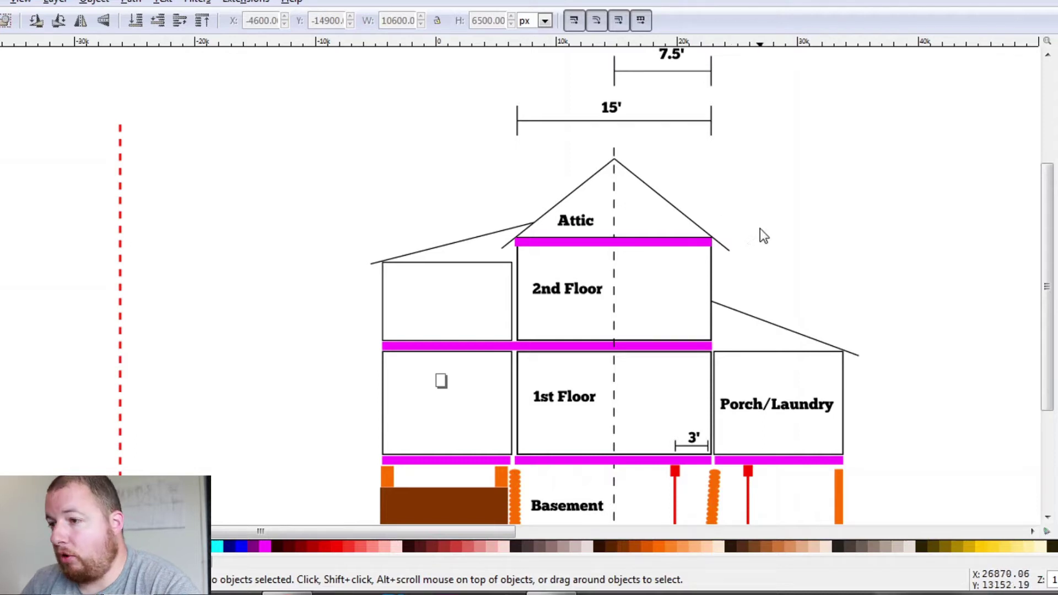
scroll(760, 228, down, 2)
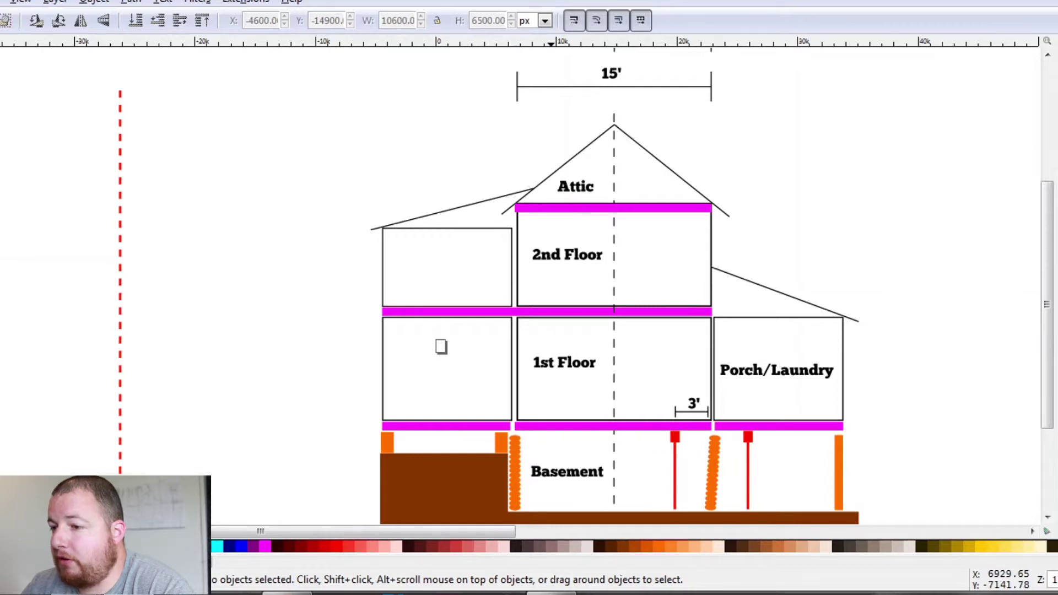
Step: Try the red dashed line and a green tributary rectangle in the central section, then revert both
drag(120, 302, 577, 326)
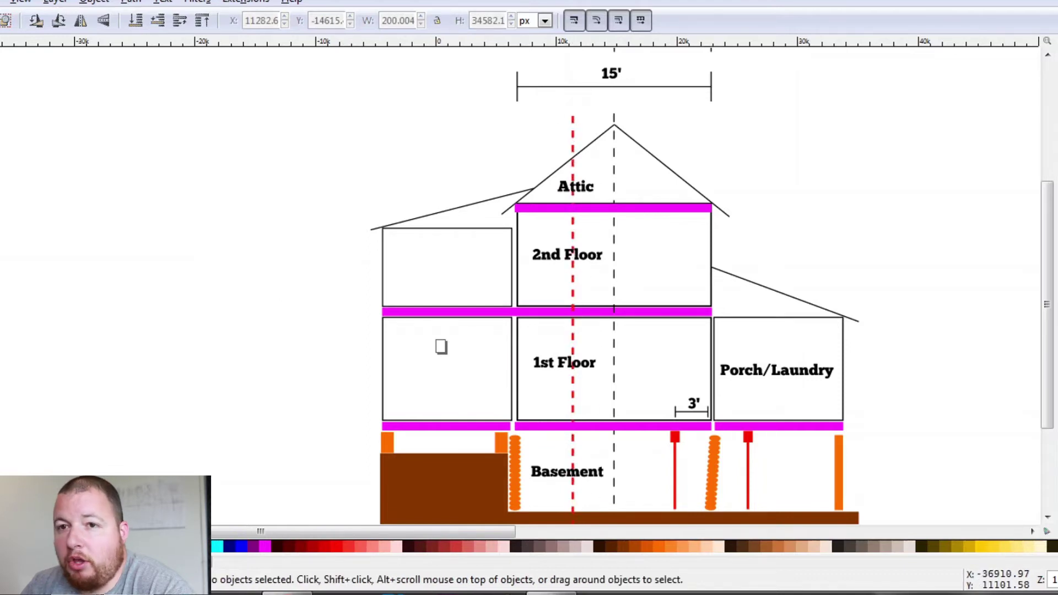
key(r)
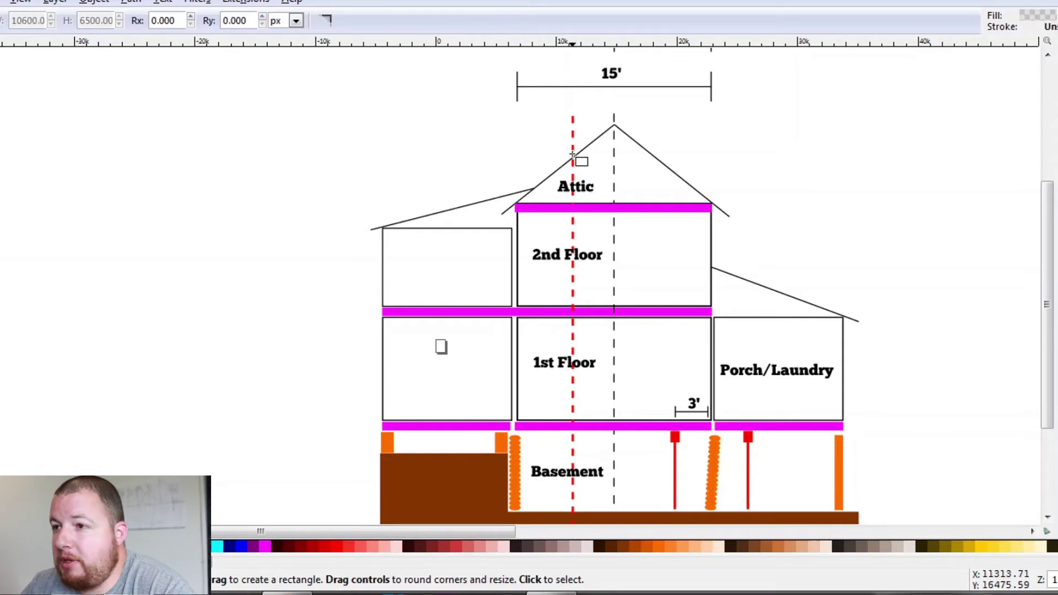
drag(572, 114, 710, 428)
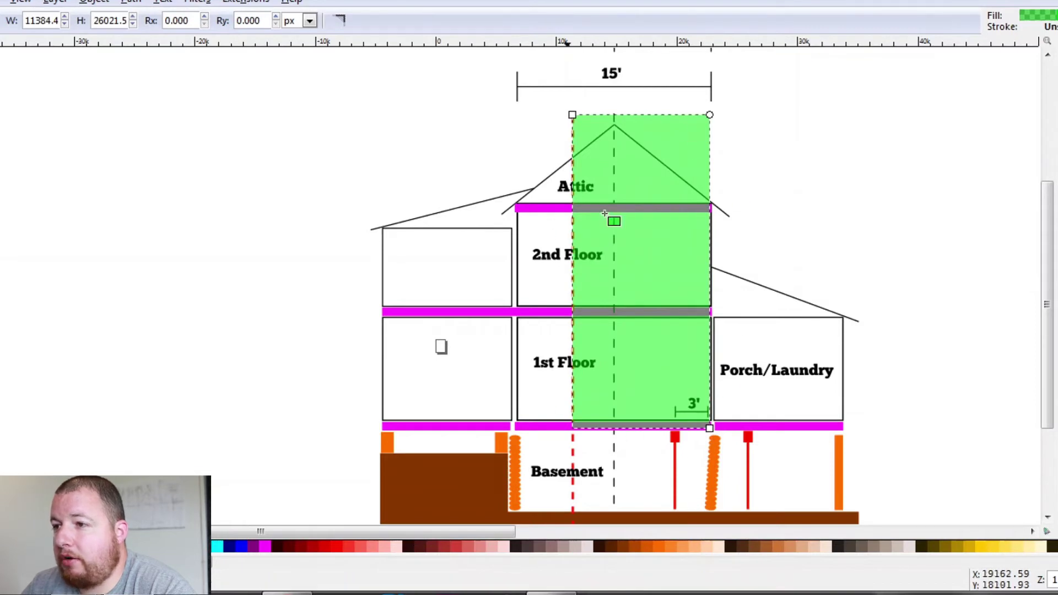
key(Delete)
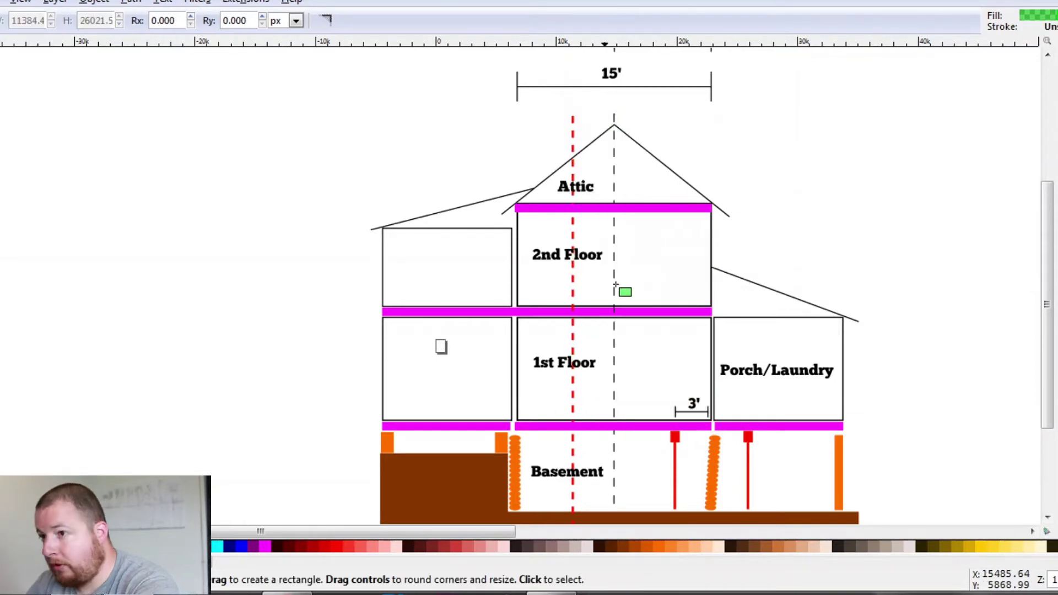
key(s)
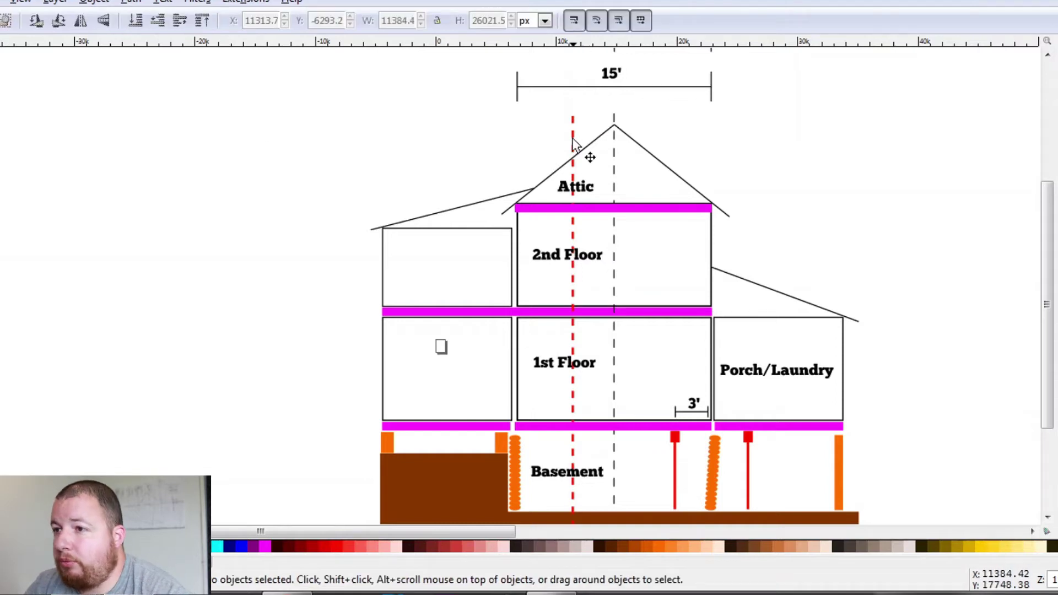
drag(574, 146, 101, 132)
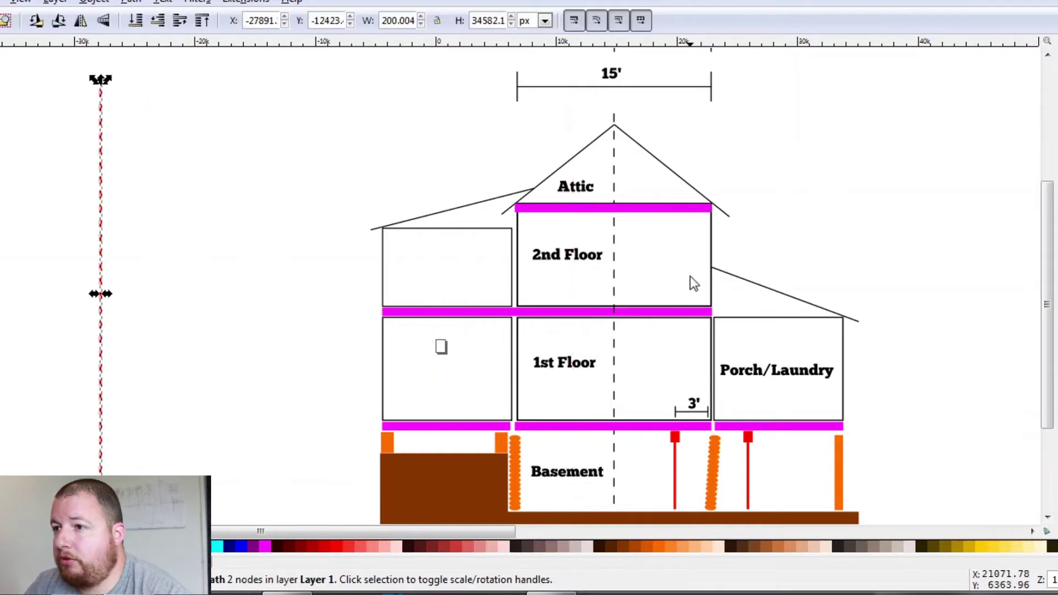
Step: Drag the 10.5' dimension down to the 2nd floor's right wall, then pan to the Dead Load table
scroll(689, 276, up, 2)
scroll(673, 178, up, 3)
click(673, 106)
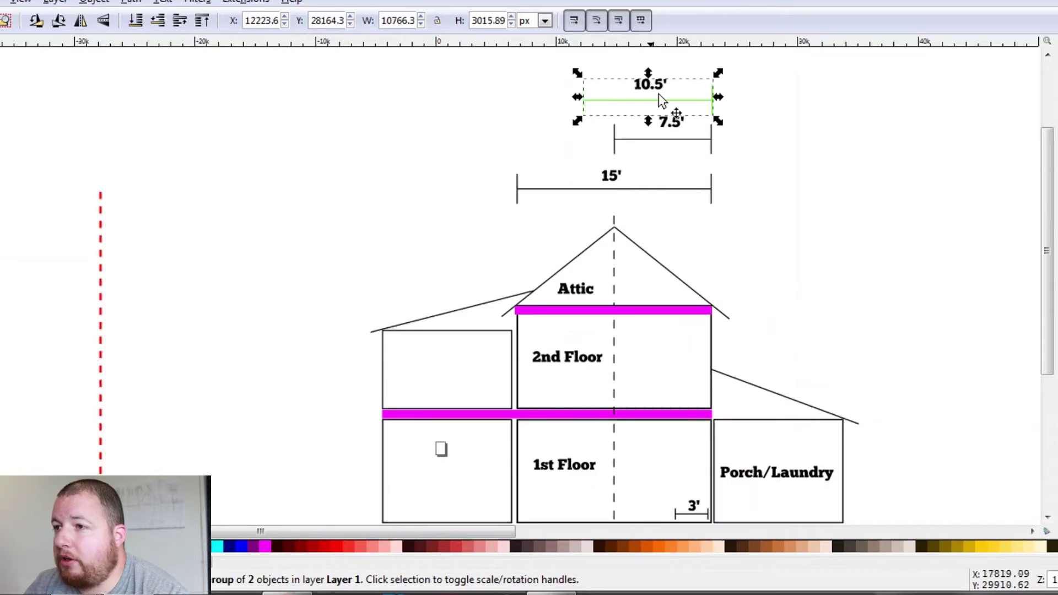
drag(673, 107, 674, 393)
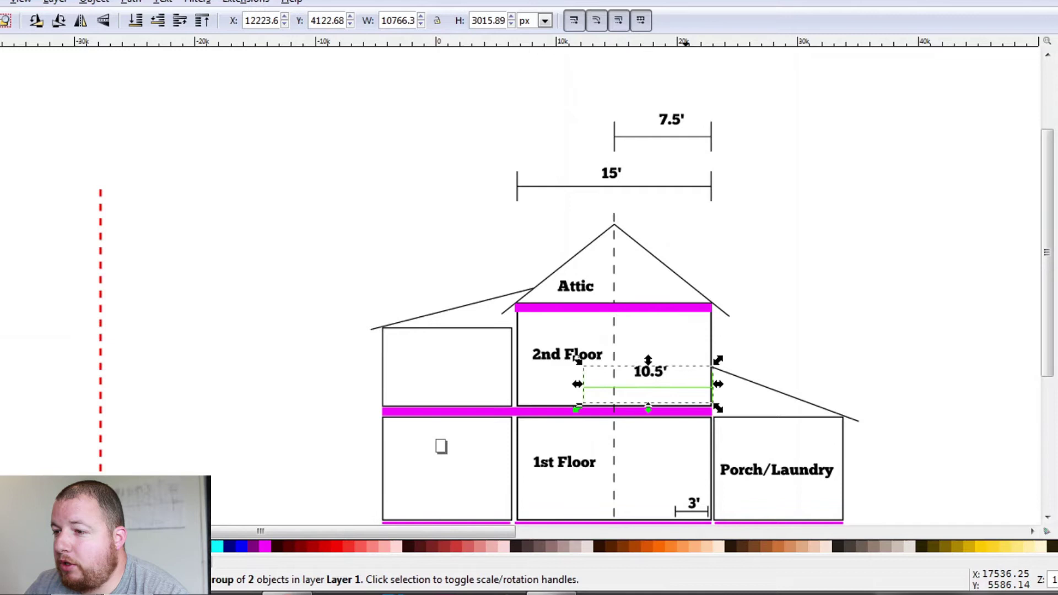
scroll(751, 305, down, 5)
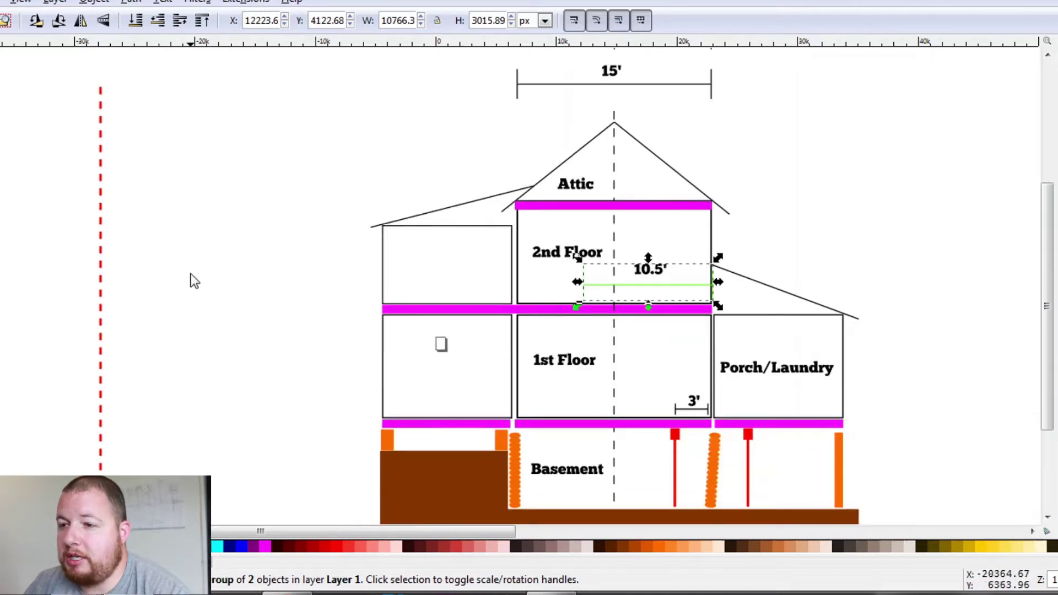
click(245, 273)
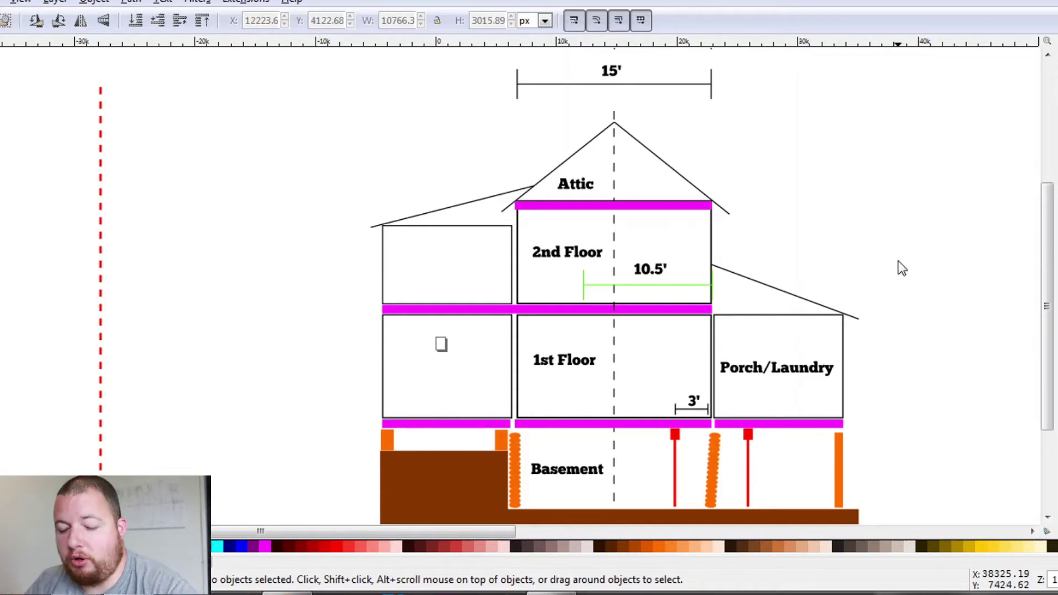
drag(902, 268, 841, 265)
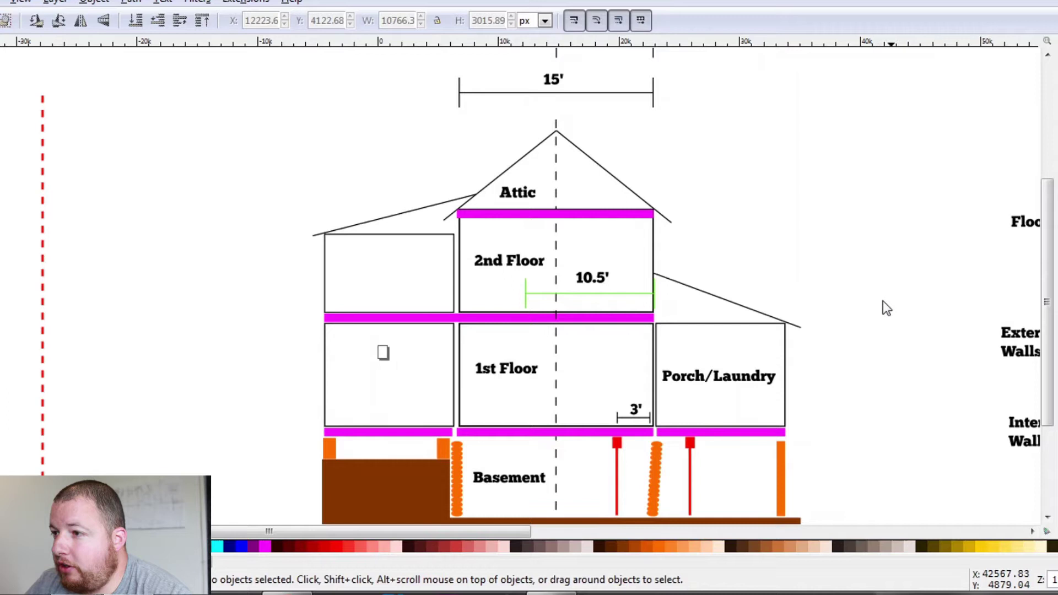
mouse_move(924, 302)
mouse_down()
mouse_move(735, 234)
mouse_move(663, 236)
mouse_move(569, 199)
mouse_move(479, 220)
mouse_move(490, 206)
mouse_up()
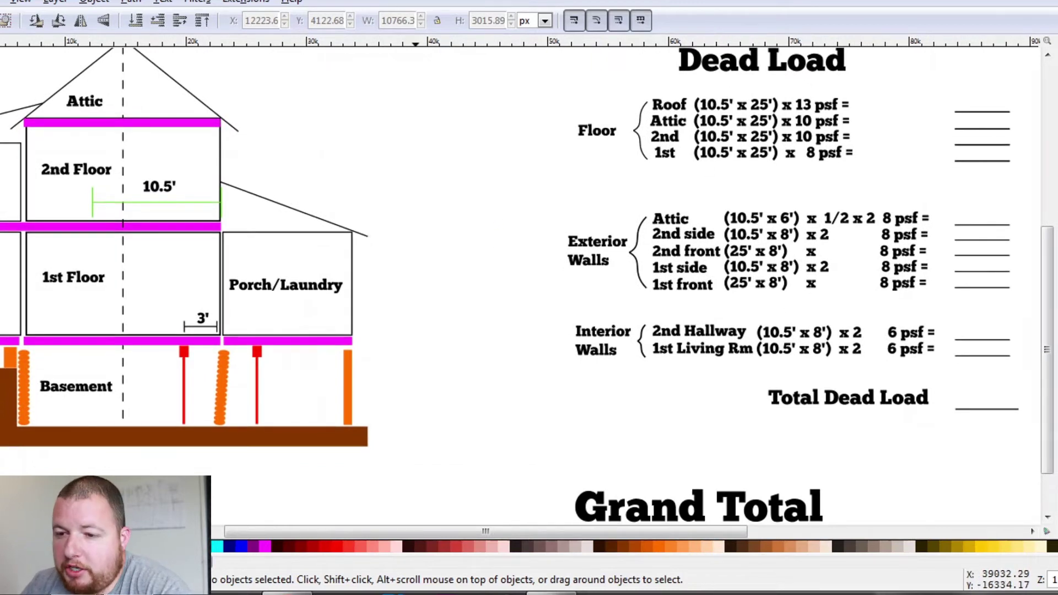
click(287, 594)
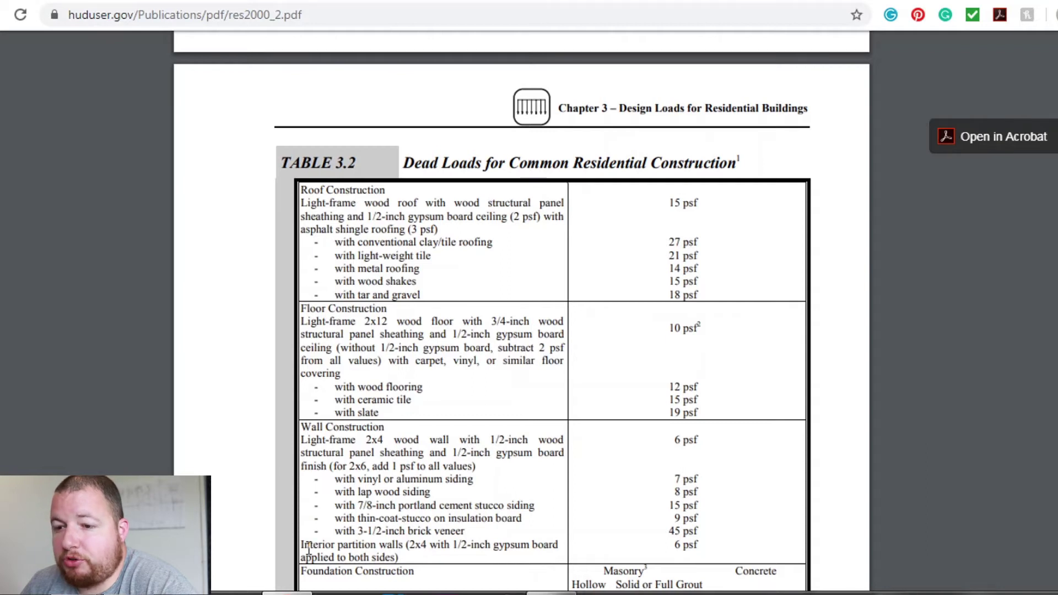
key(alt+Tab)
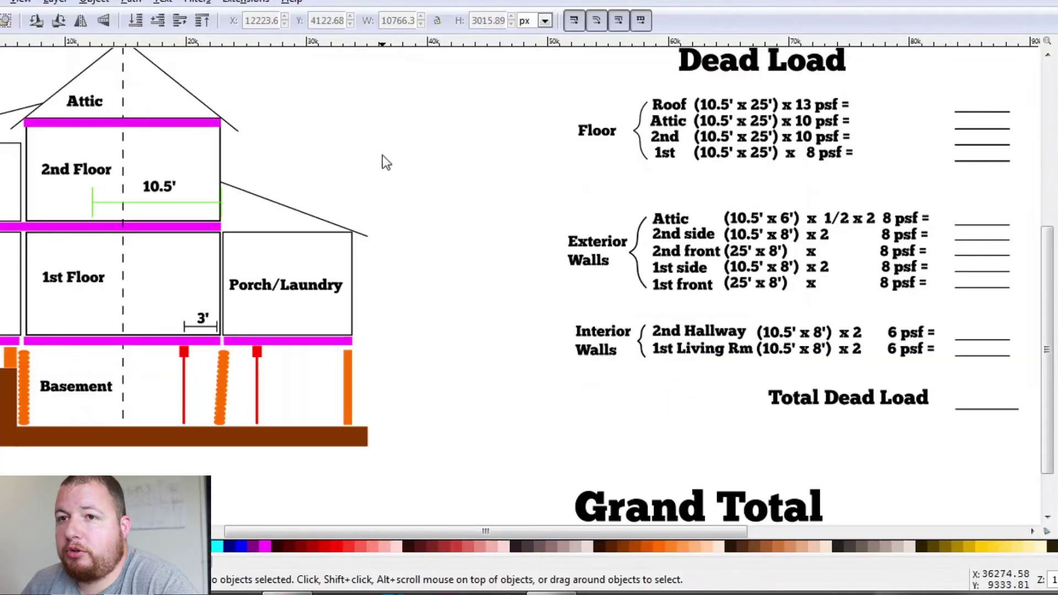
drag(386, 154, 388, 174)
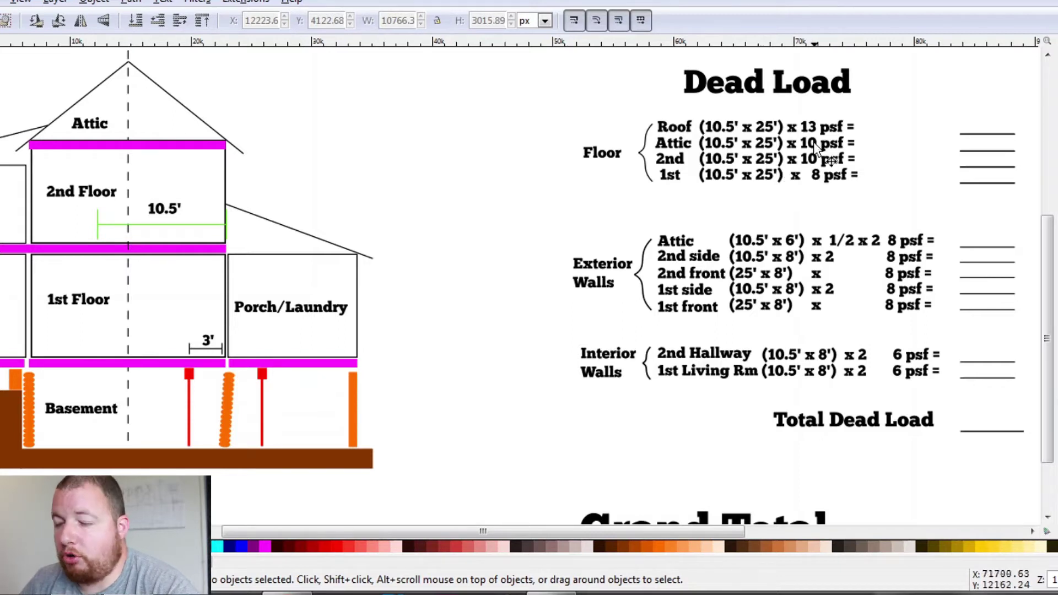
Step: Colour the hidden Floor answers black: Roof 3413, Attic 2625, 2nd 2625, 1st 2100
click(970, 134)
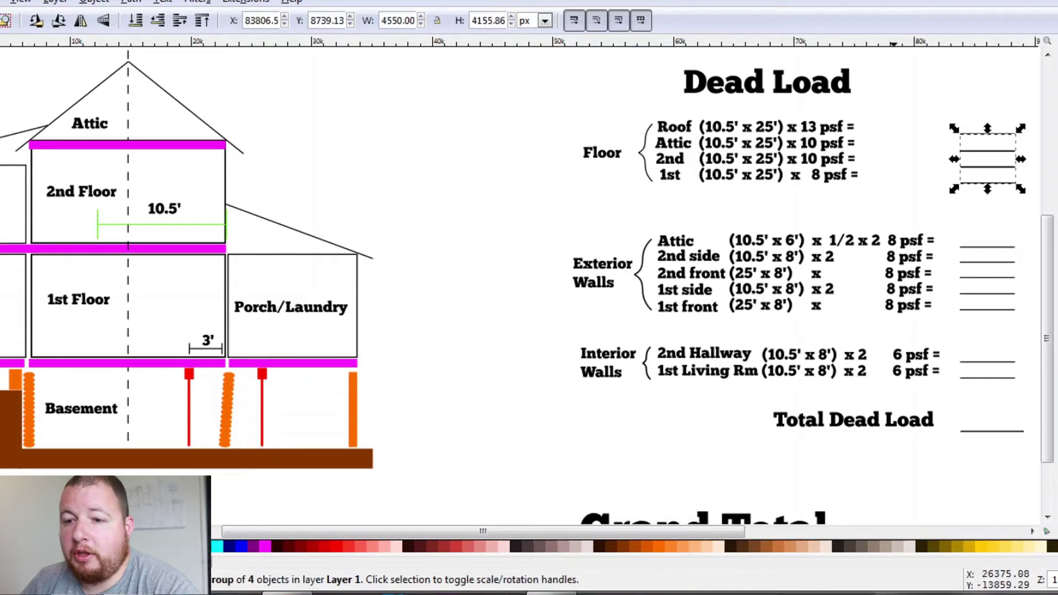
click(6, 546)
click(455, 313)
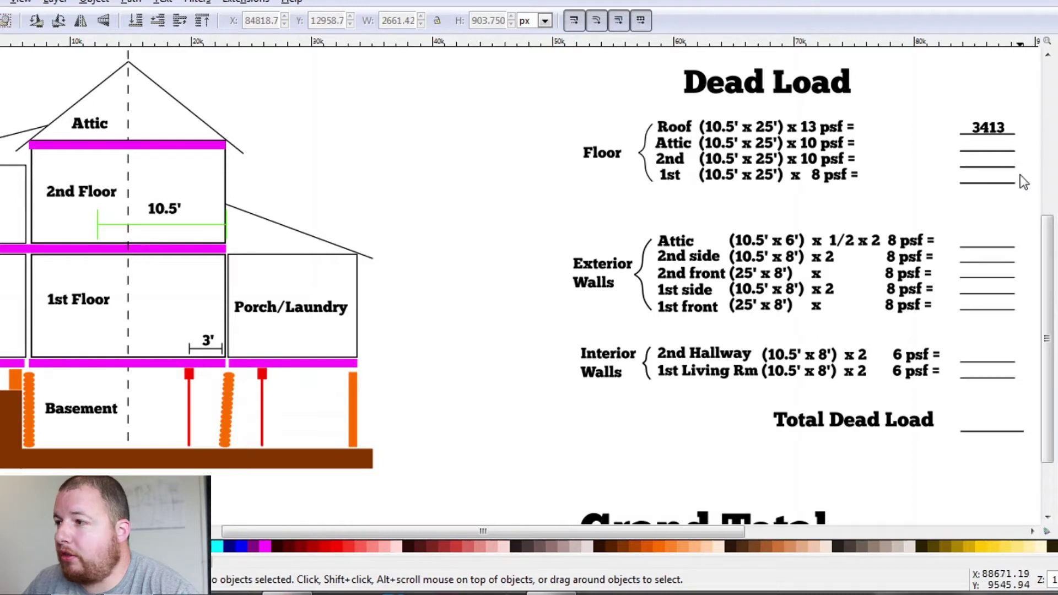
drag(1020, 174, 949, 129)
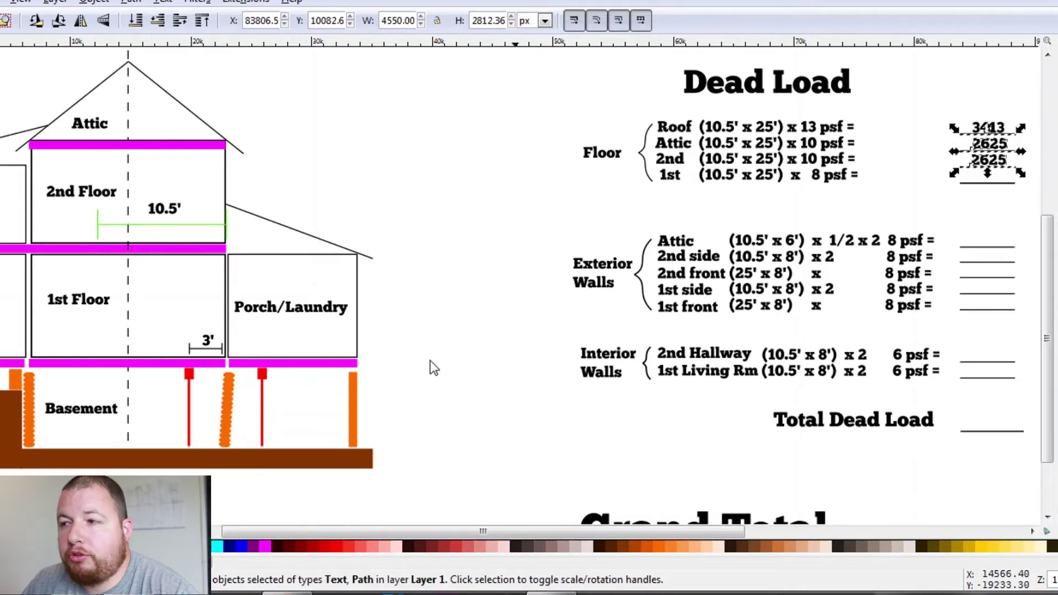
click(455, 193)
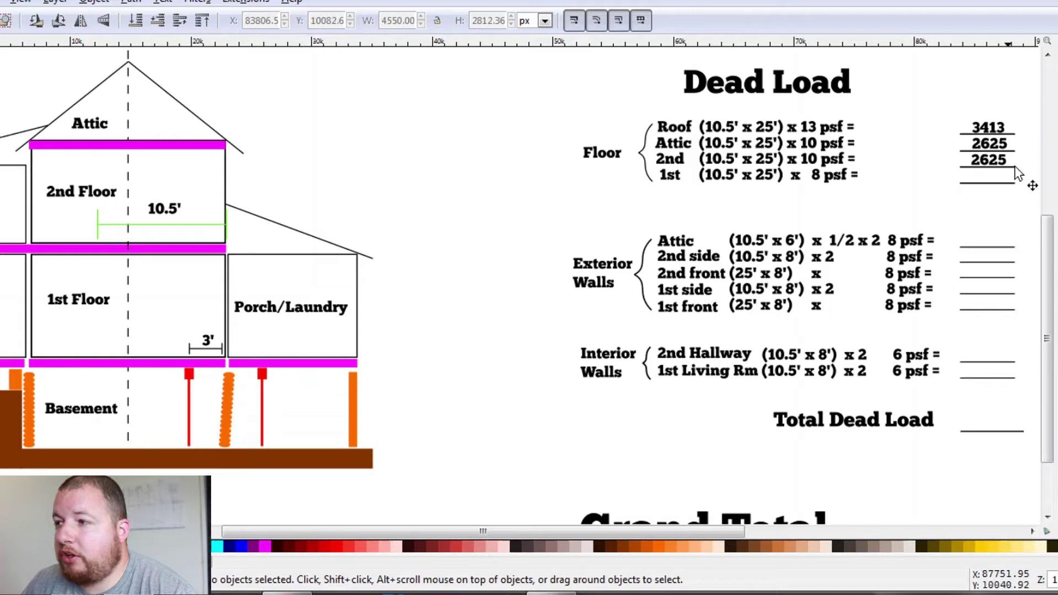
click(989, 183)
ctrl+click(987, 185)
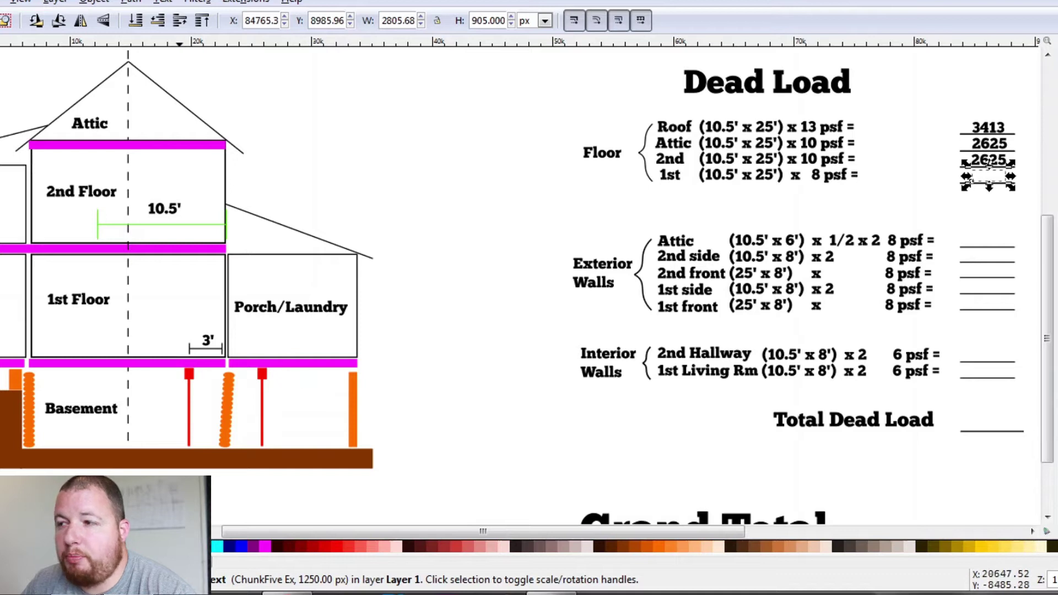
click(5, 546)
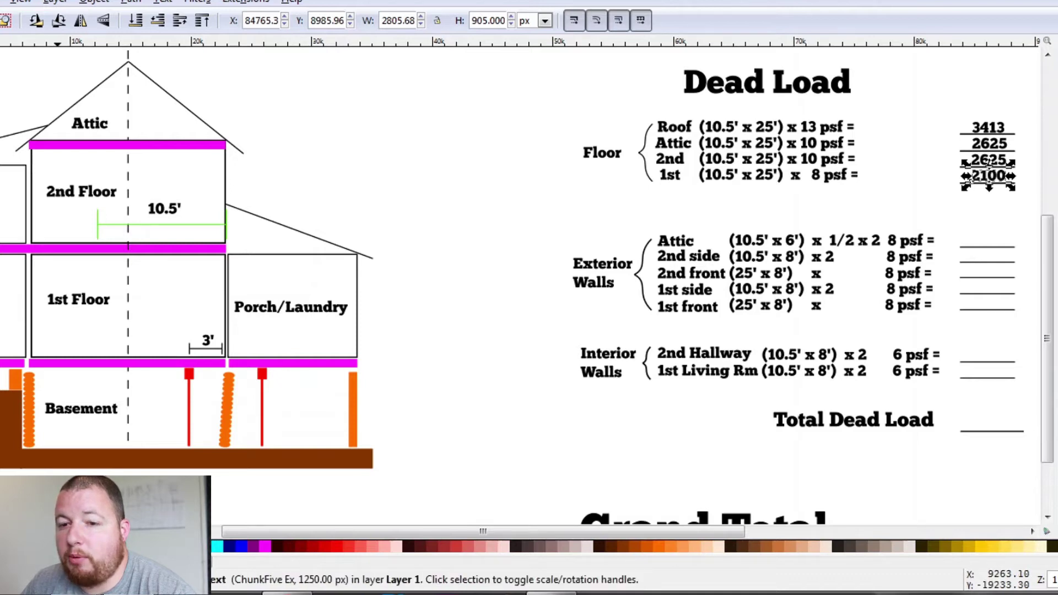
click(455, 303)
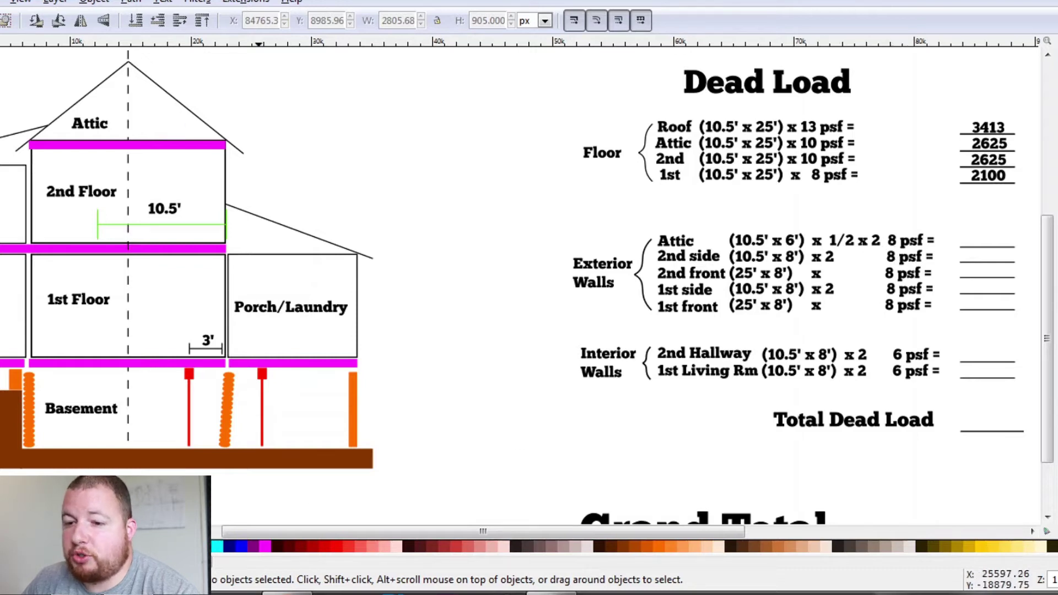
Step: Switch to the HUD dead-load PDF in Chrome showing Table 3.2 wall values
click(287, 594)
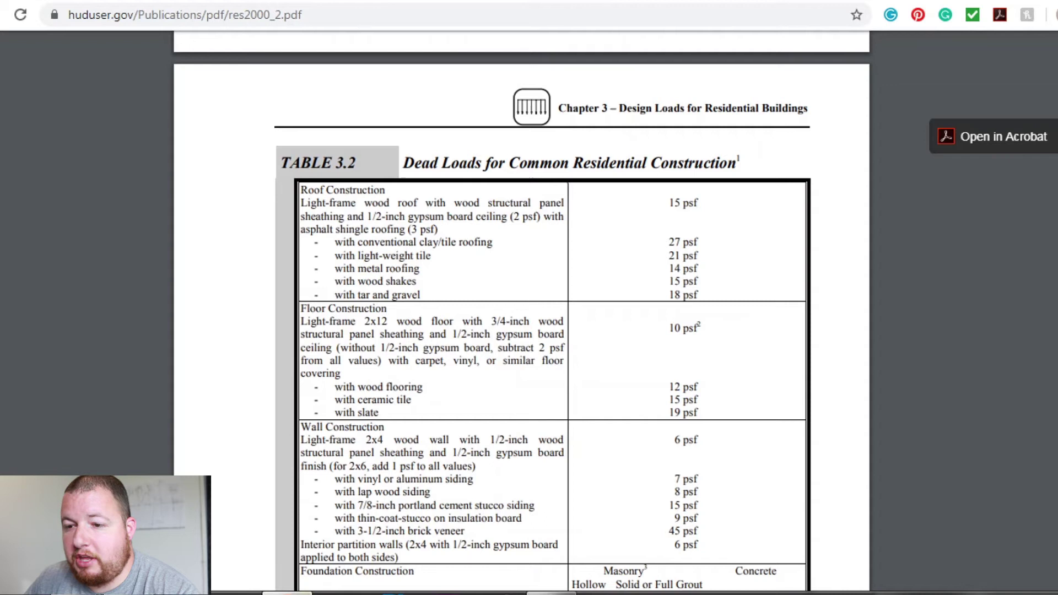
Step: Return to the Inkscape load drawing with Alt+Tab
key(alt+Tab)
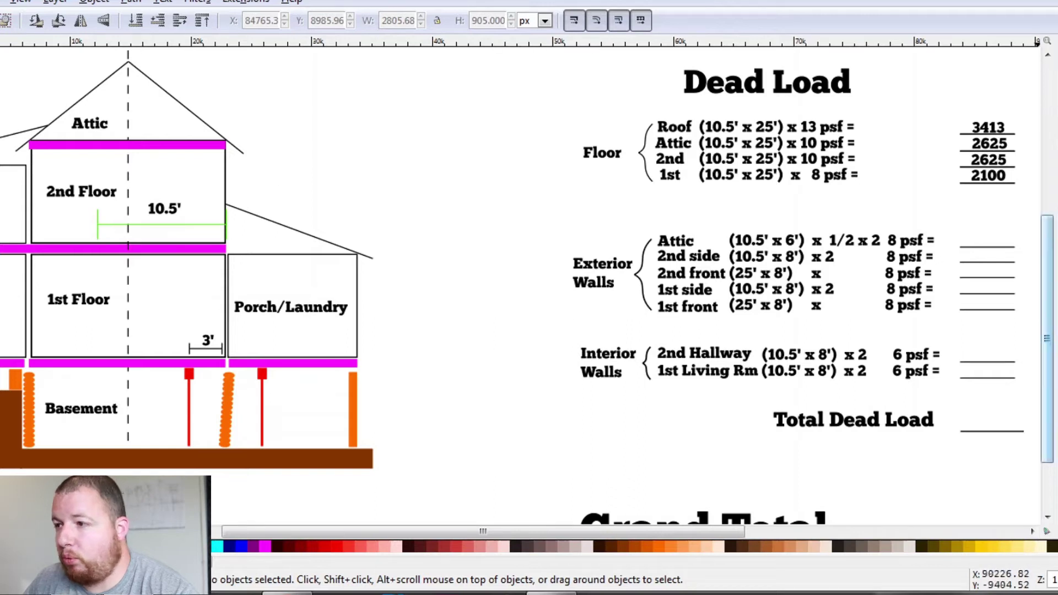
Step: Colour the Exterior Walls answers black to show 504, 1344, 1600, 1344 and 1600
drag(1028, 331, 947, 217)
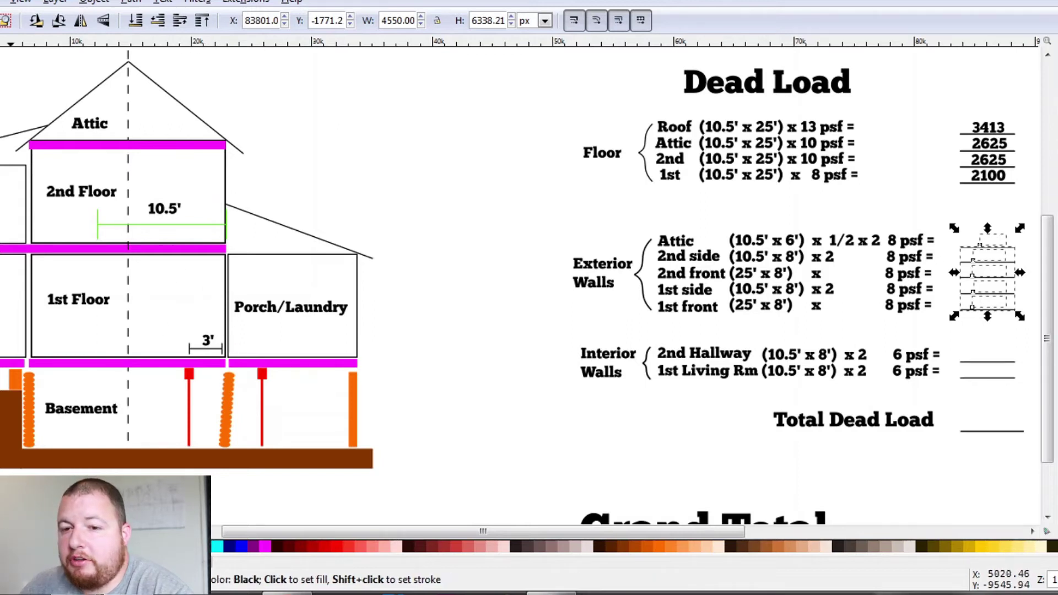
click(275, 545)
click(570, 417)
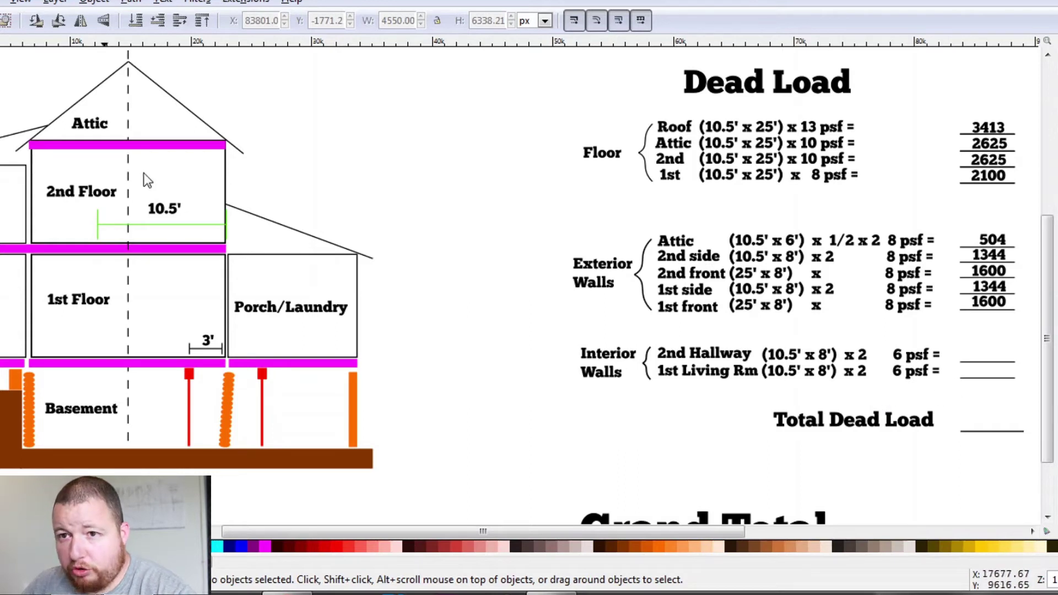
Step: Colour both Interior Walls answer lines black so each shows 1008
drag(1029, 386, 952, 344)
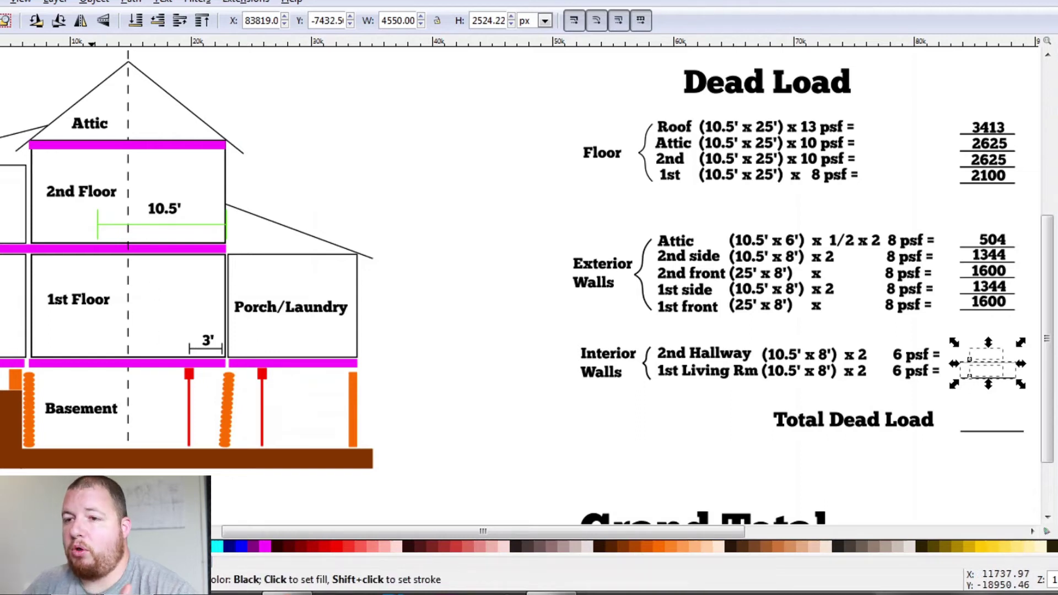
click(276, 546)
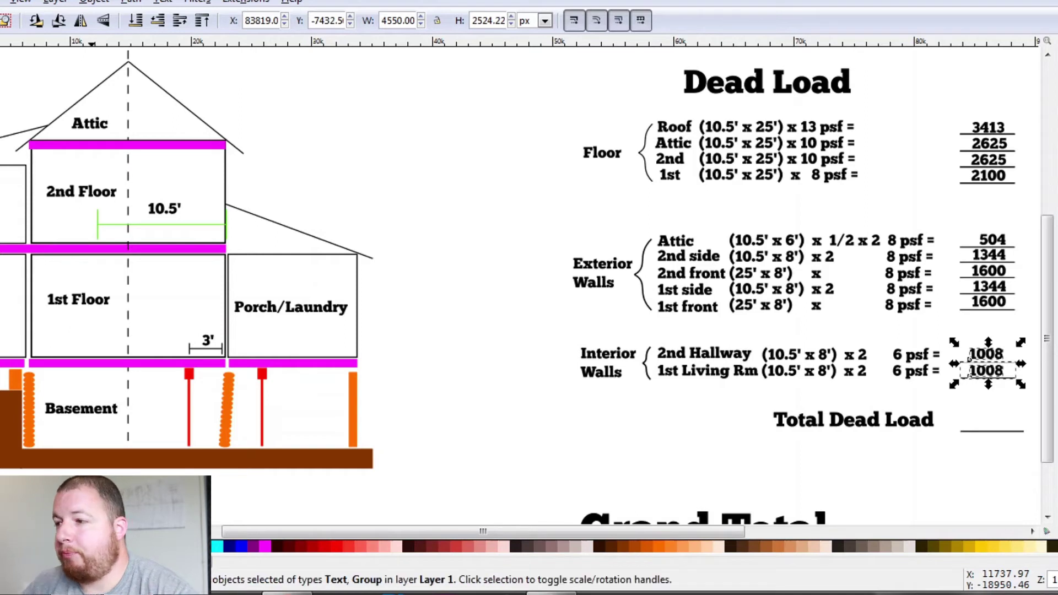
click(538, 430)
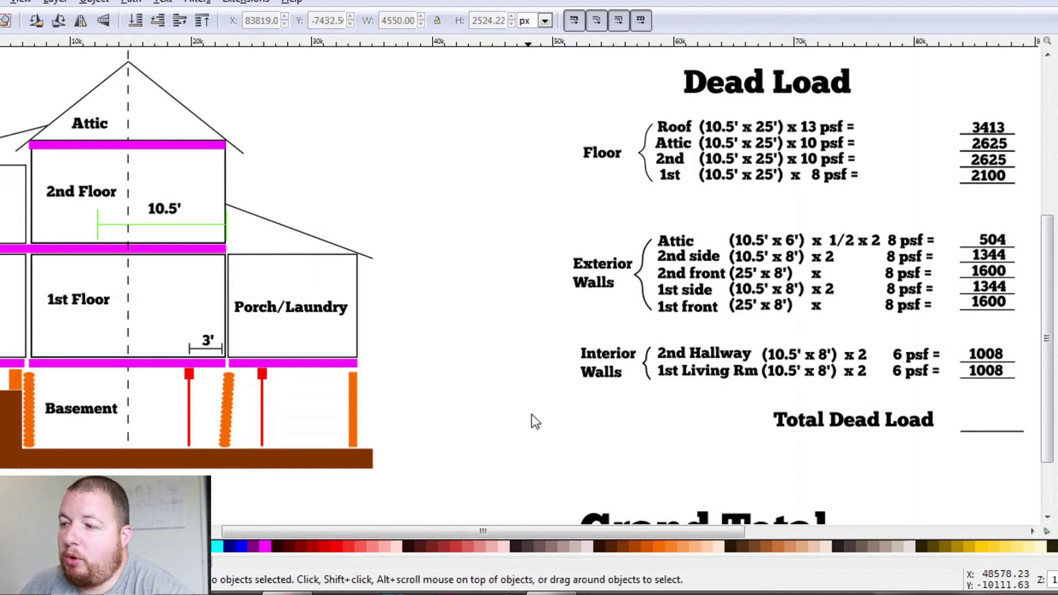
click(1007, 427)
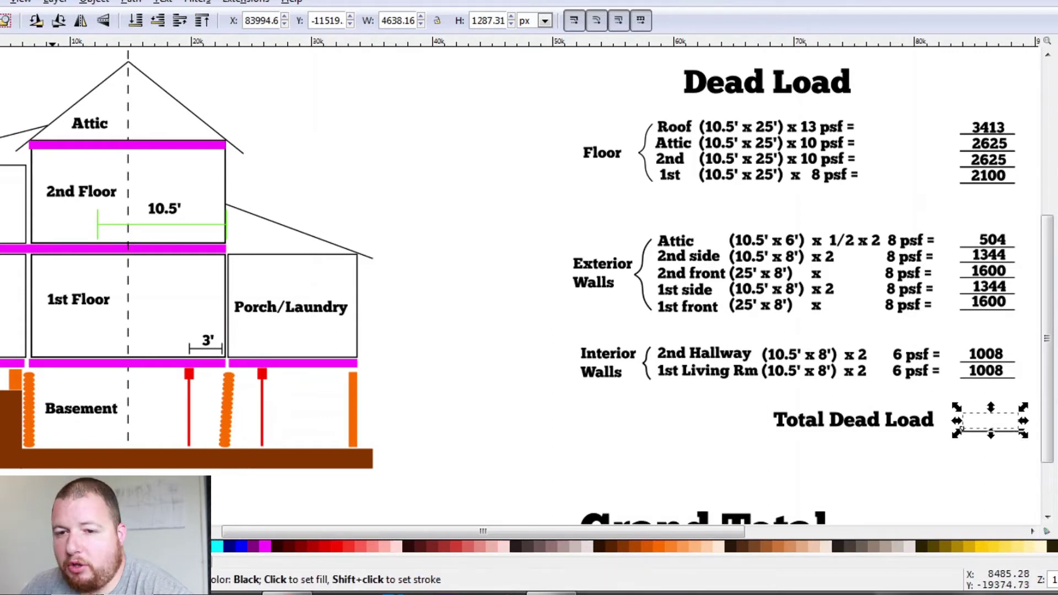
Step: Colour the Total Dead Load answer black to show 19171, then scroll up to the Live Load table
click(22, 546)
click(798, 468)
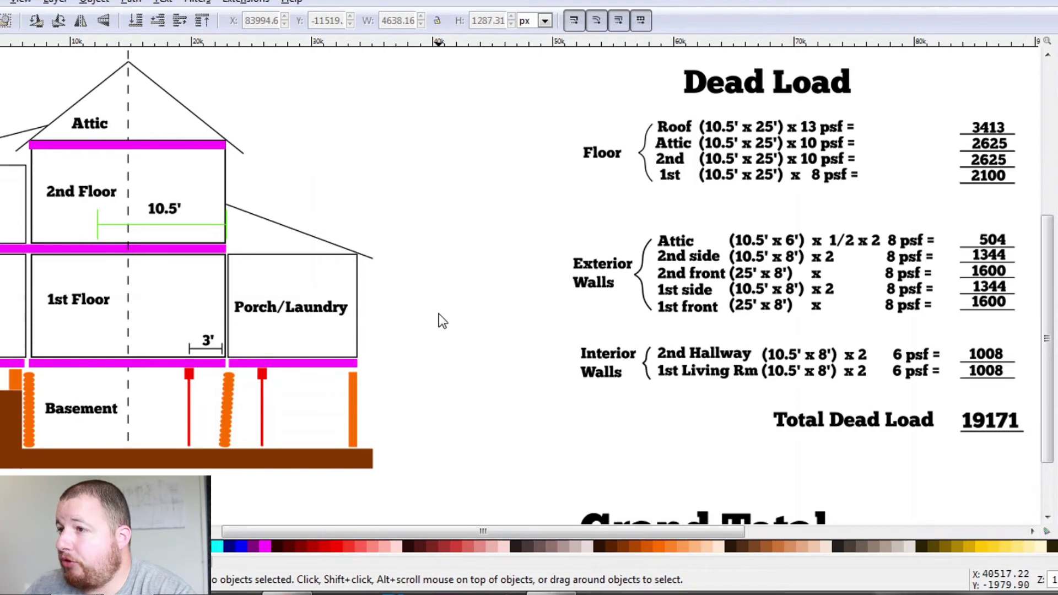
scroll(439, 316, up, 1)
scroll(440, 316, up, 6)
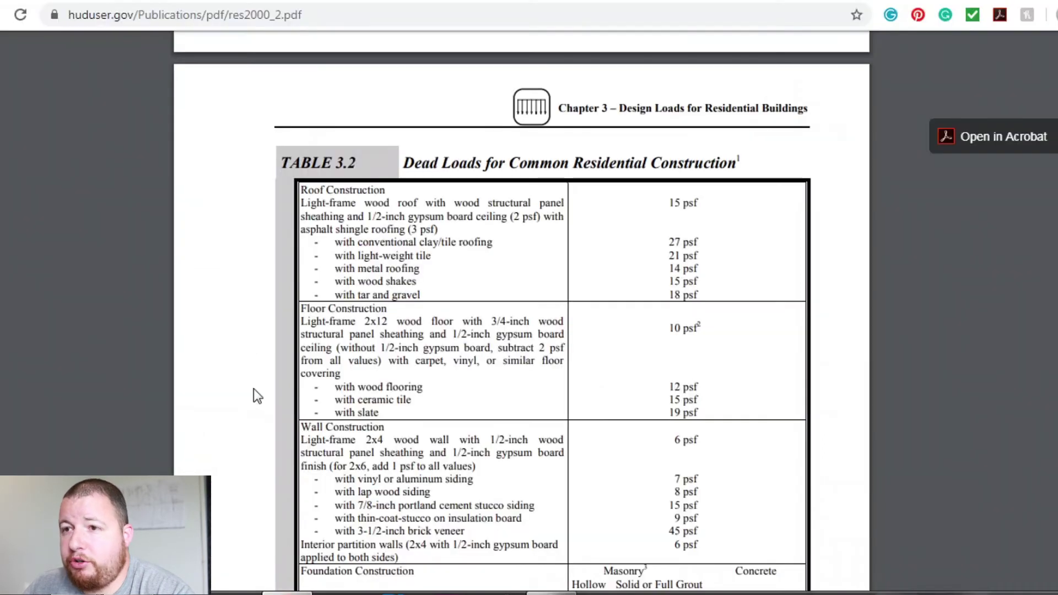
Step: Scroll the PDF to Table 3.4 residential live loads, then return to Inkscape
scroll(244, 350, down, 10)
scroll(225, 397, down, 11)
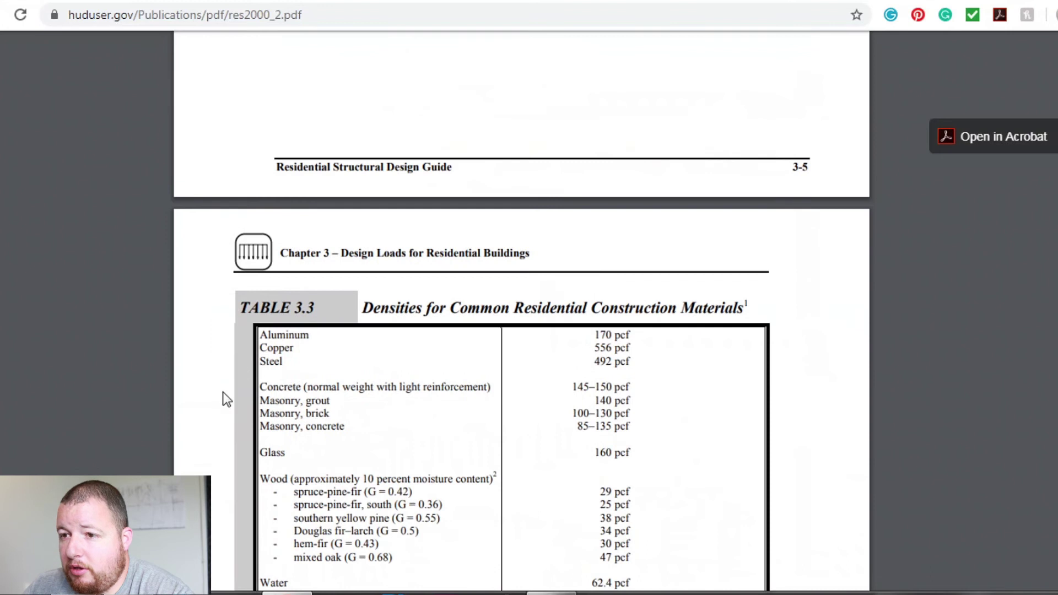
scroll(223, 392, down, 12)
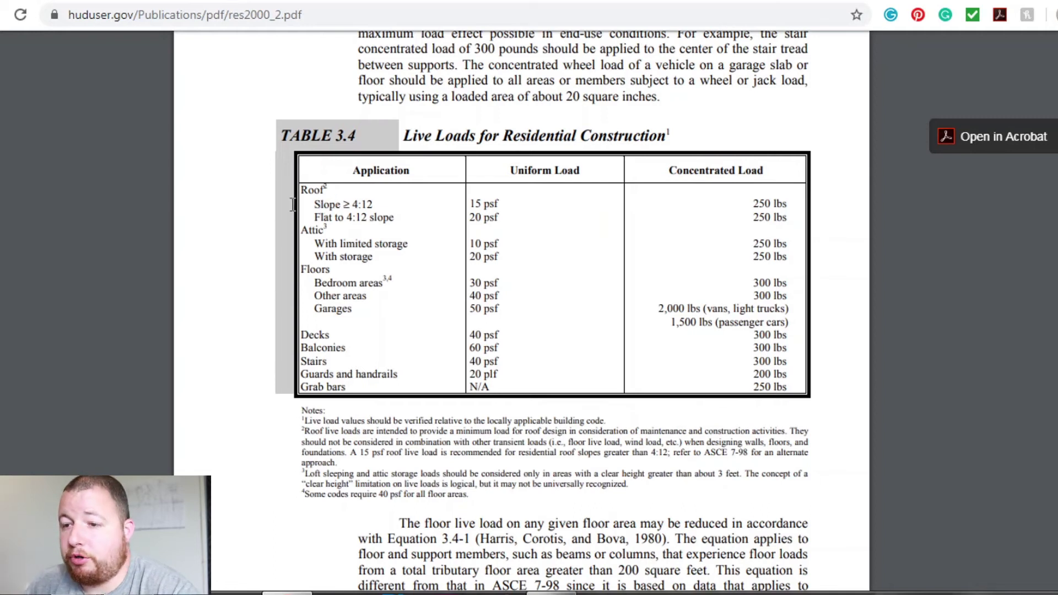
key(alt+Tab)
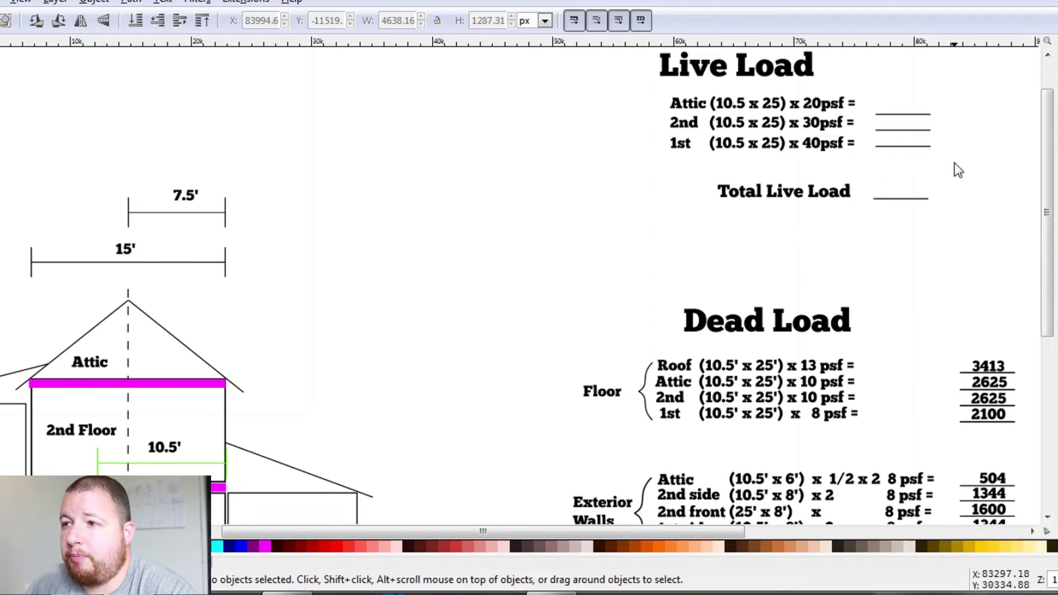
Step: Colour the Live Load answers black: Attic 5250, 2nd 7875, 1st 10500
drag(955, 163, 860, 77)
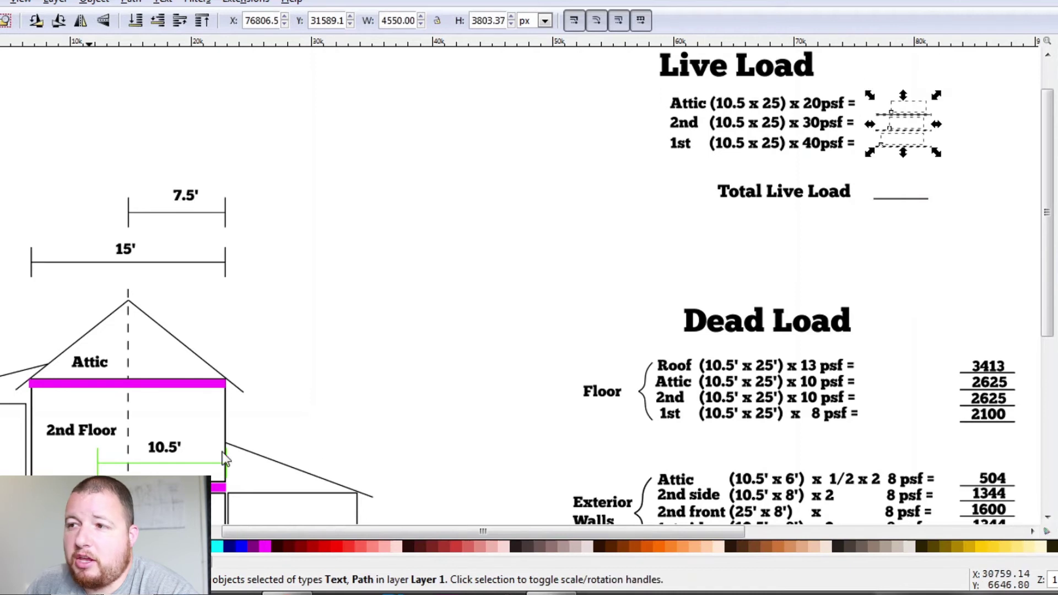
click(517, 546)
click(640, 176)
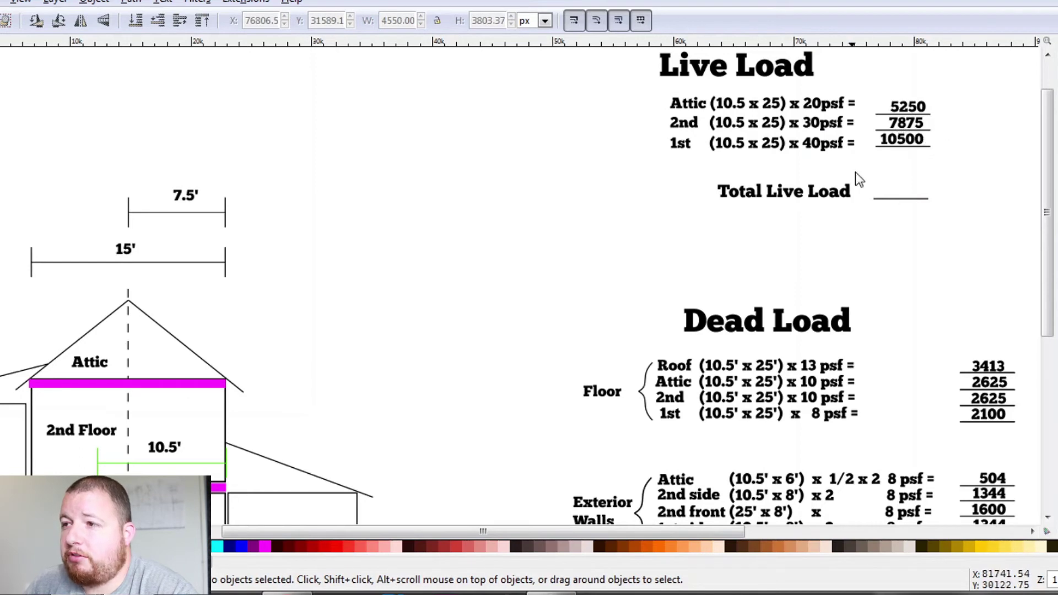
Step: Colour the Total Live Load answer black to show 23625
click(906, 187)
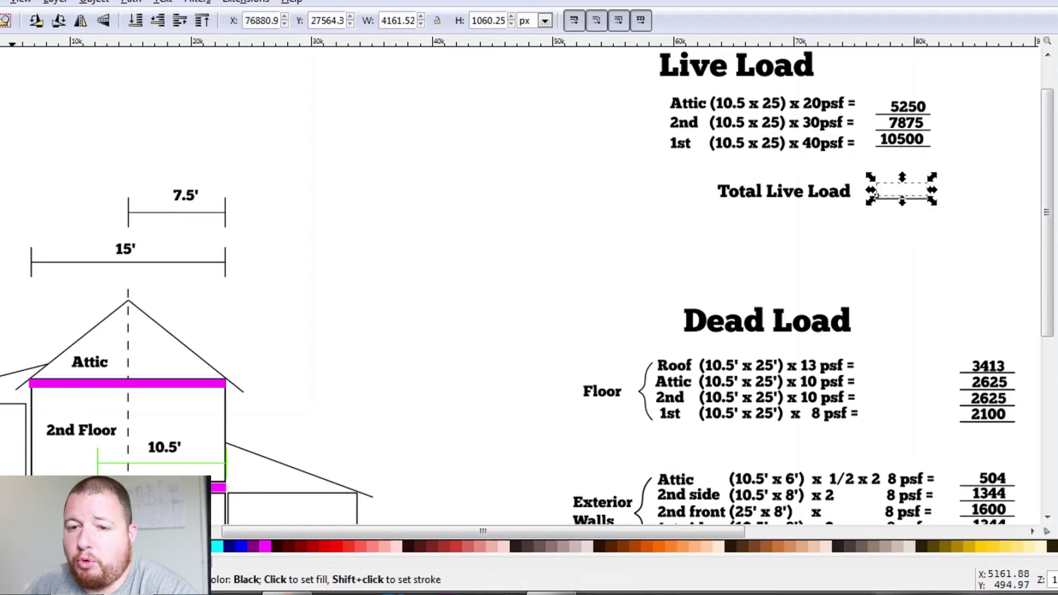
click(11, 546)
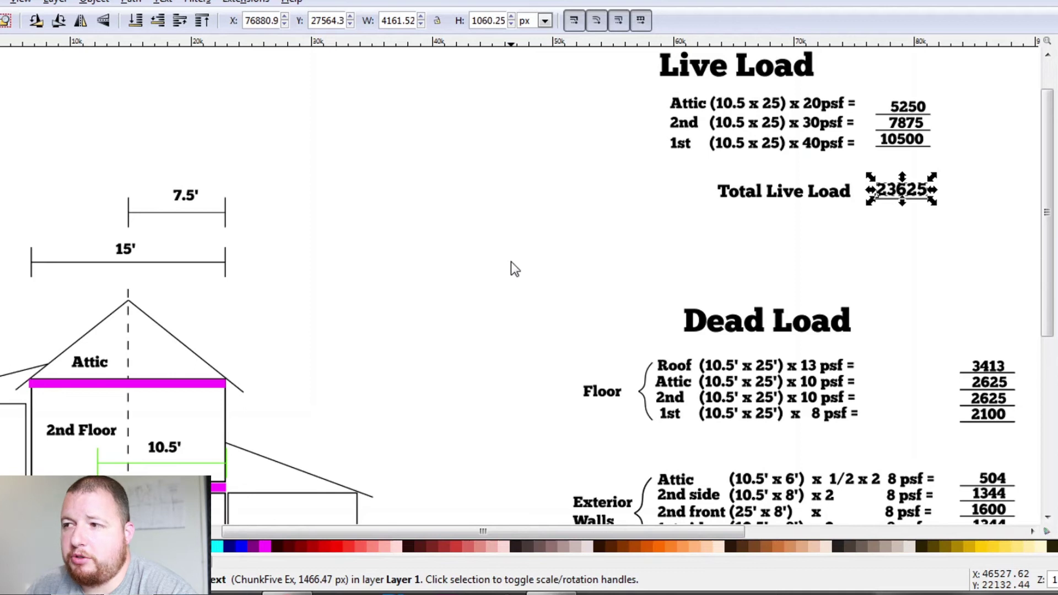
key(Escape)
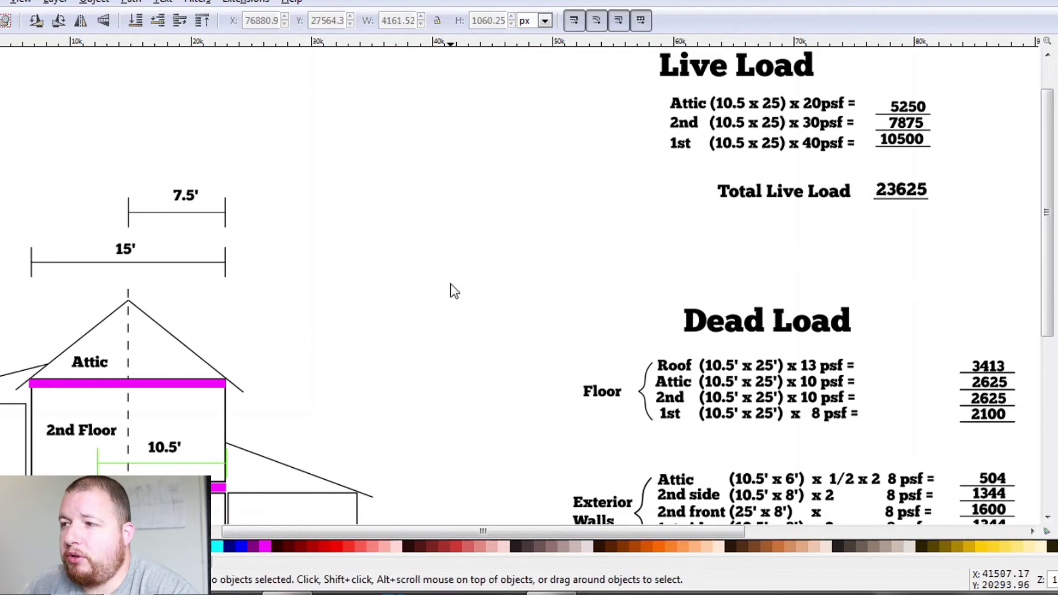
scroll(458, 281, down, 3)
scroll(458, 281, left, 4)
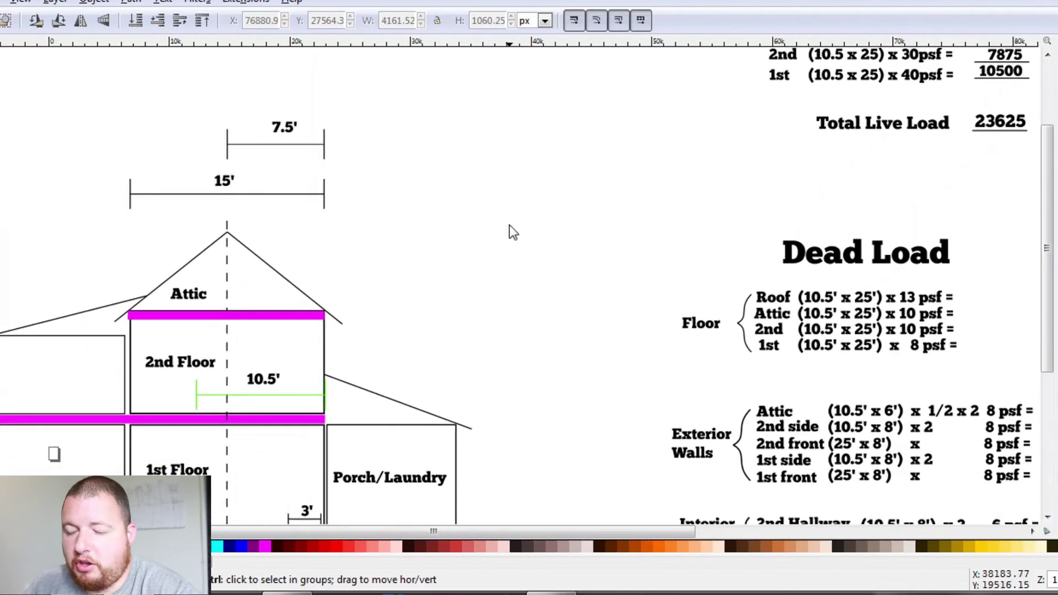
Step: Fill the Grand Total answer with the lime swatch to show 42796
ctrl+scroll(510, 224, down, 2)
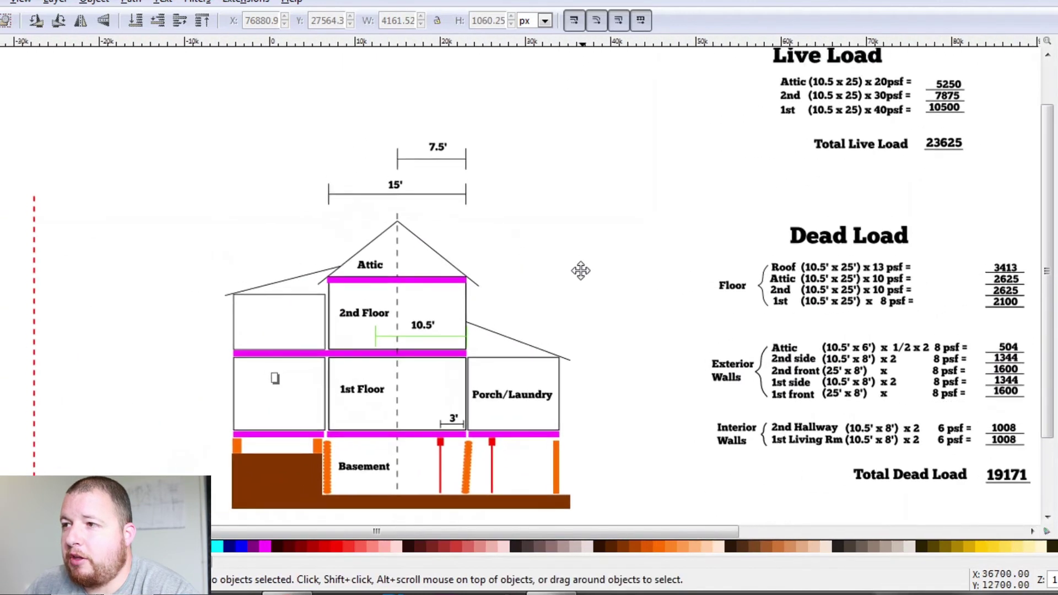
drag(581, 270, 574, 177)
click(949, 473)
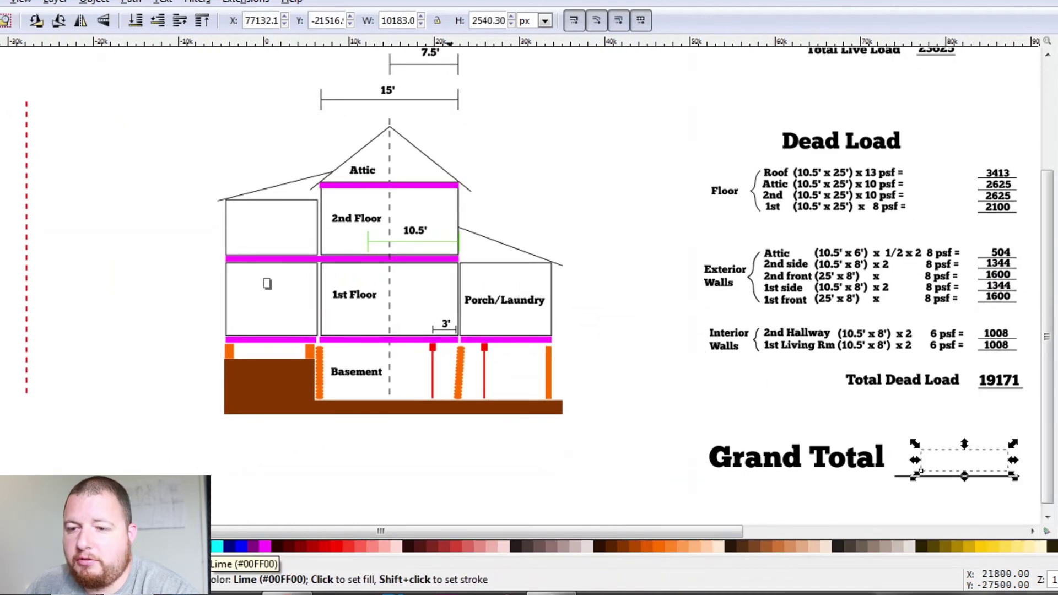
click(195, 546)
click(560, 470)
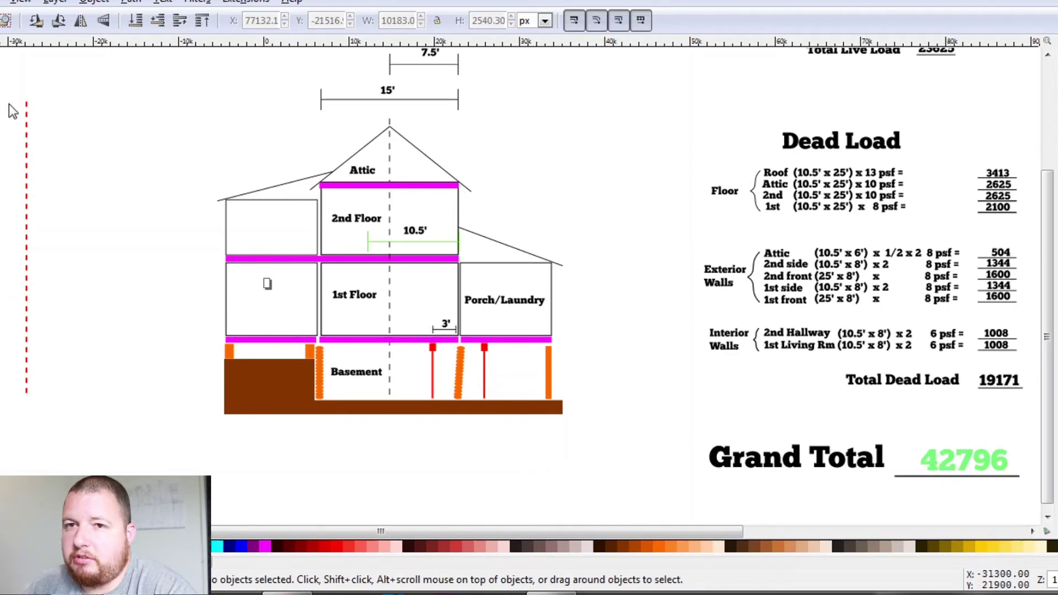
Step: Draw a translucent green rectangle over the 15'-wide central strip, from above the roof peak to the 1st floor
key(r)
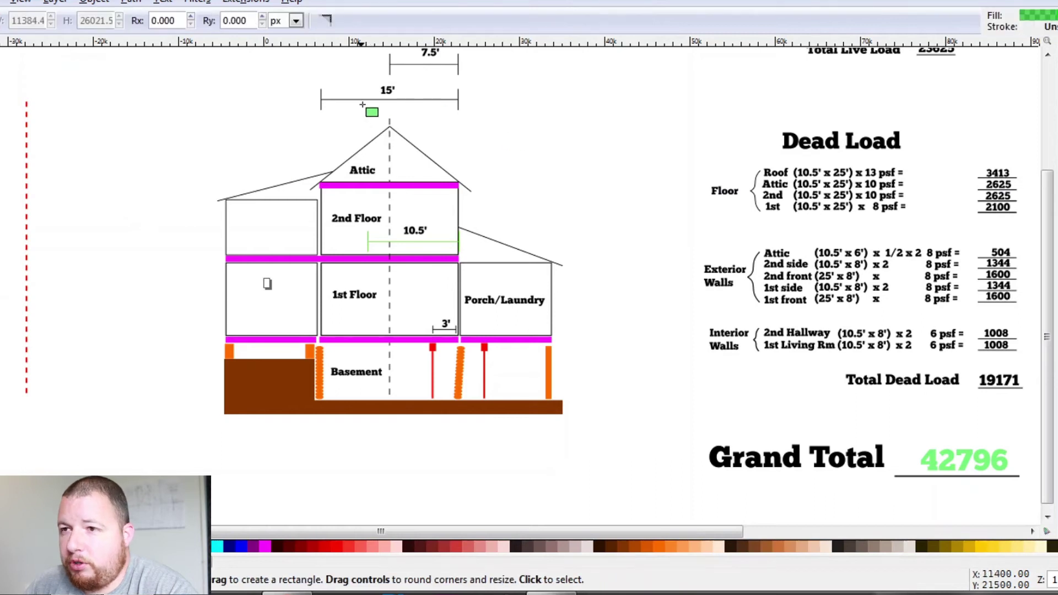
drag(361, 104, 458, 344)
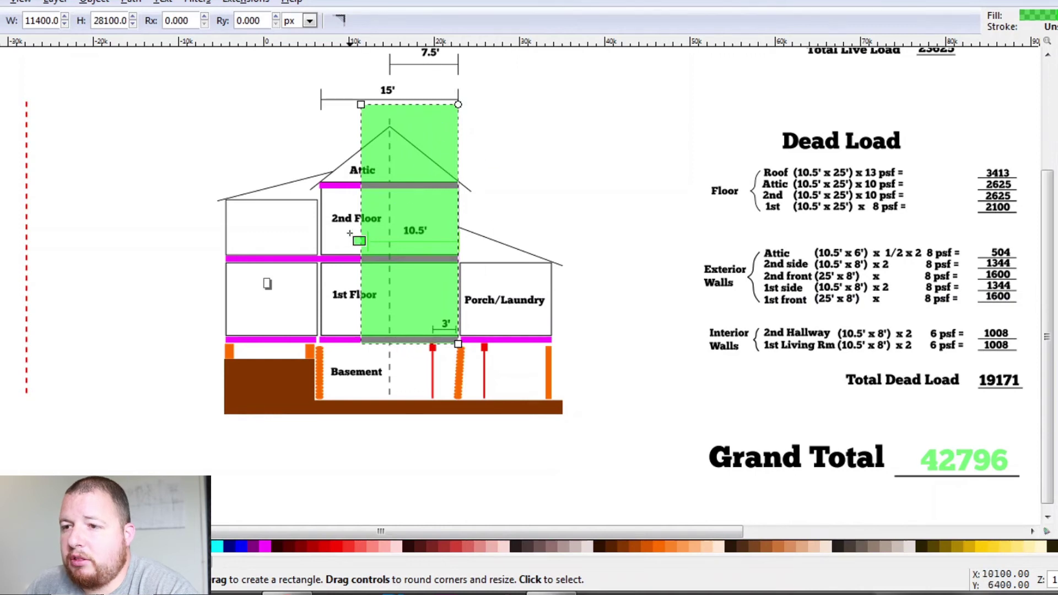
key(s)
click(425, 372)
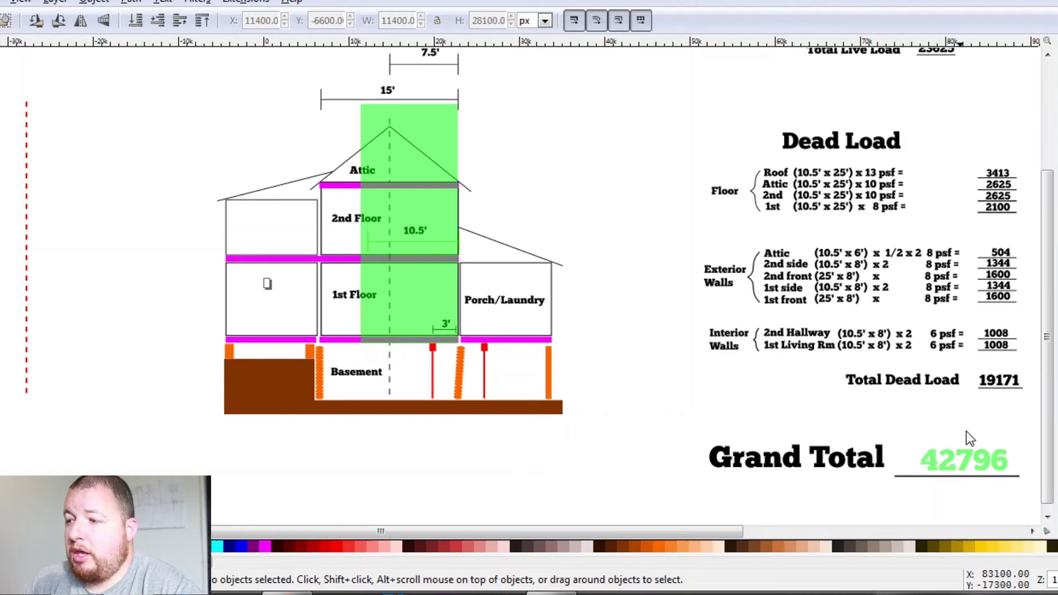
click(296, 594)
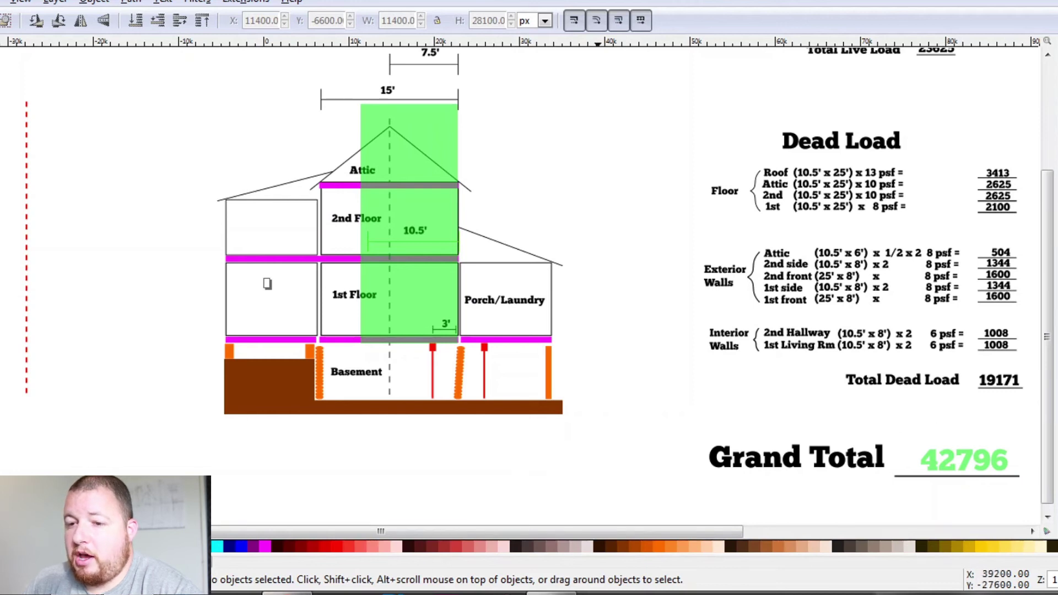
click(505, 419)
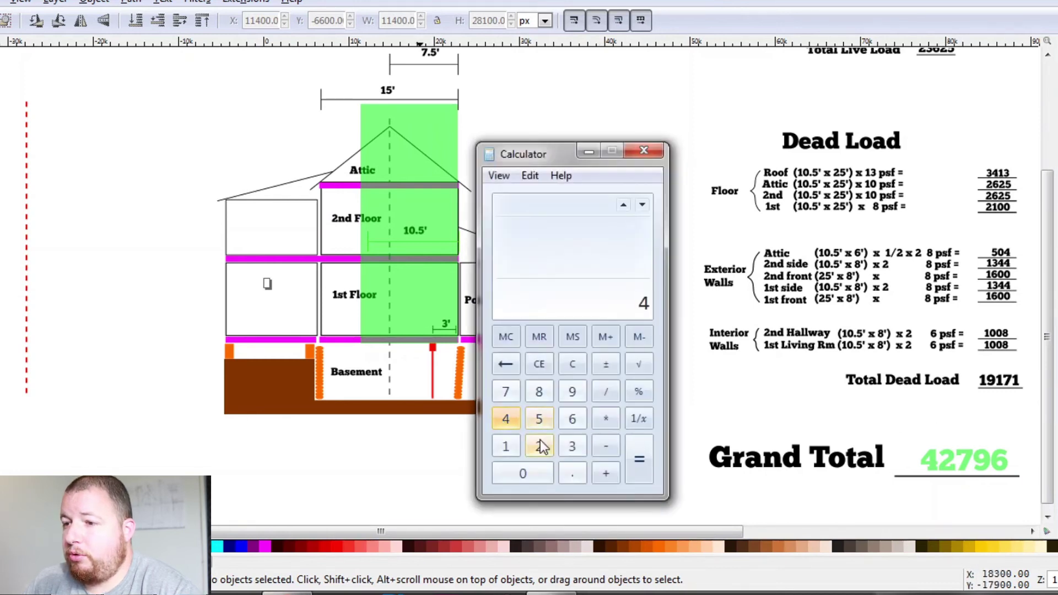
click(539, 446)
click(507, 393)
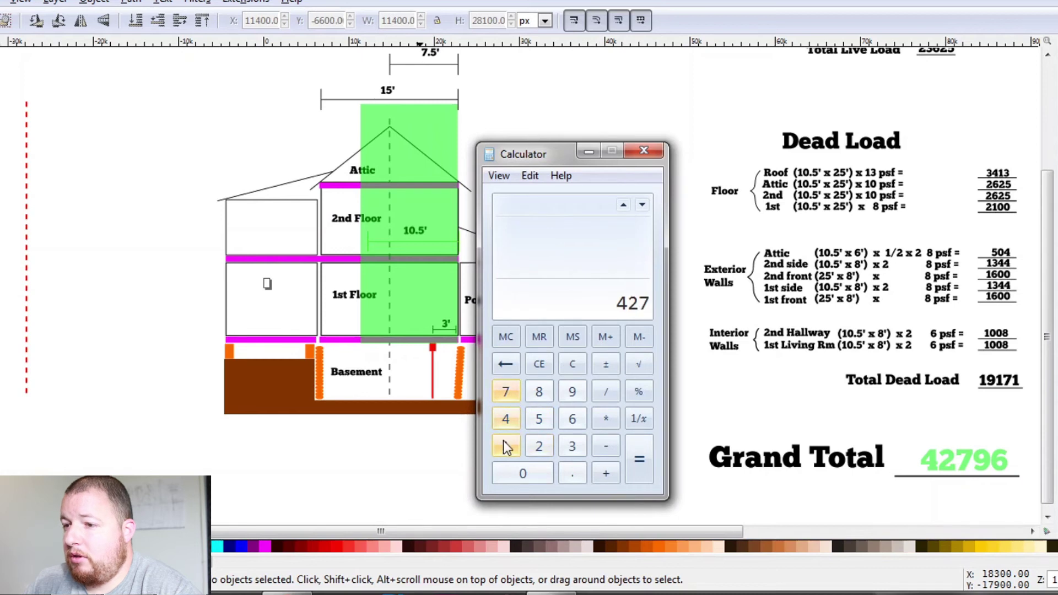
click(572, 393)
click(572, 419)
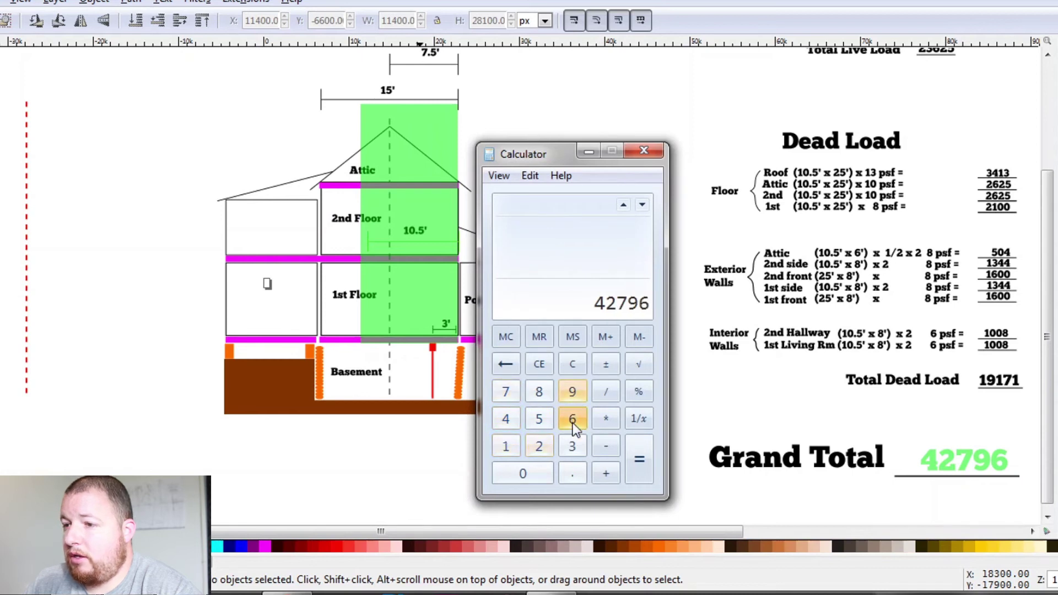
click(612, 392)
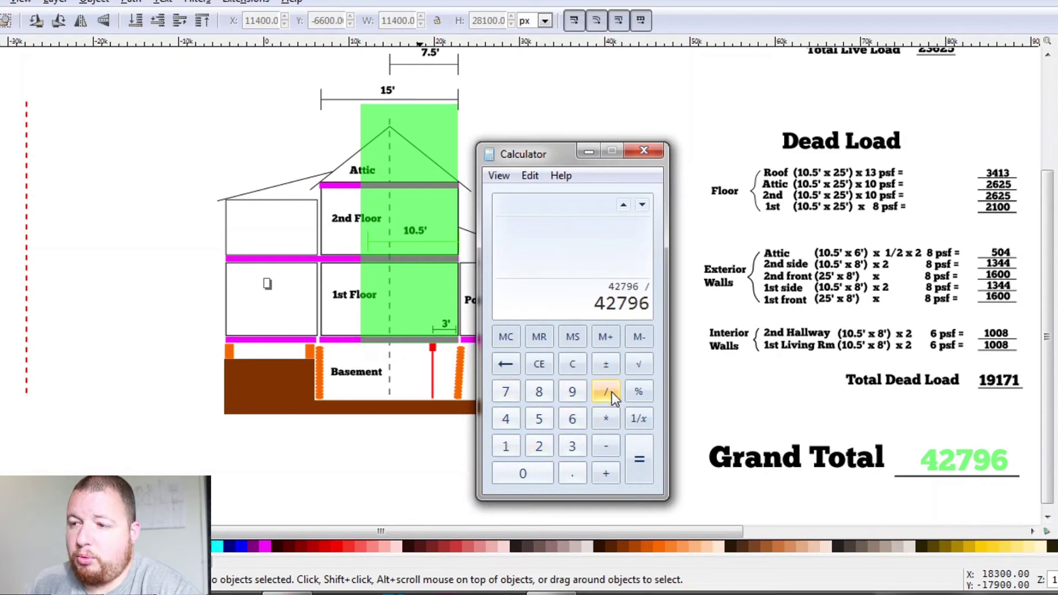
click(572, 419)
click(642, 460)
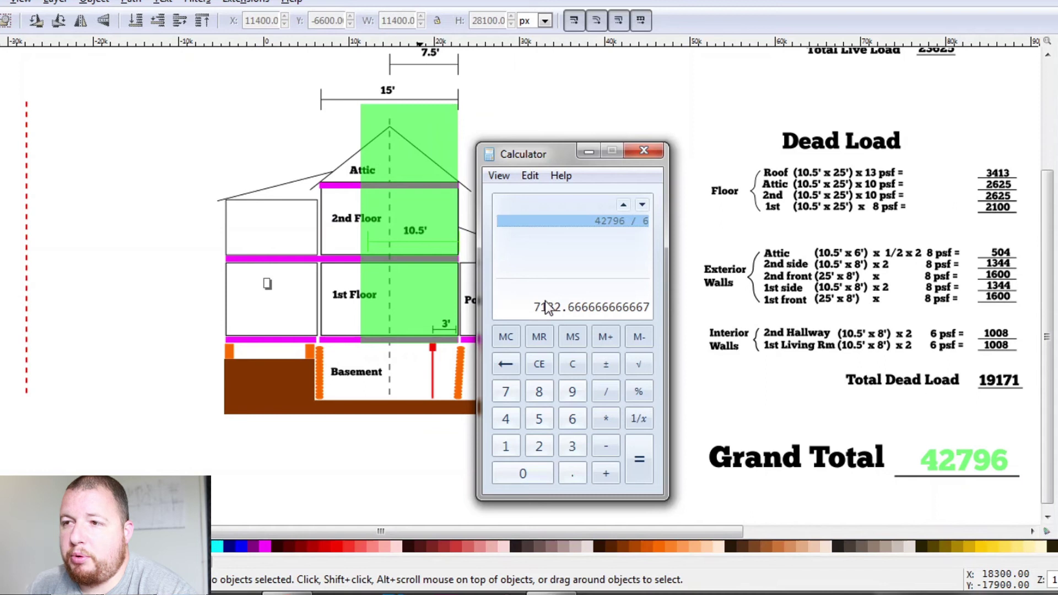
click(645, 151)
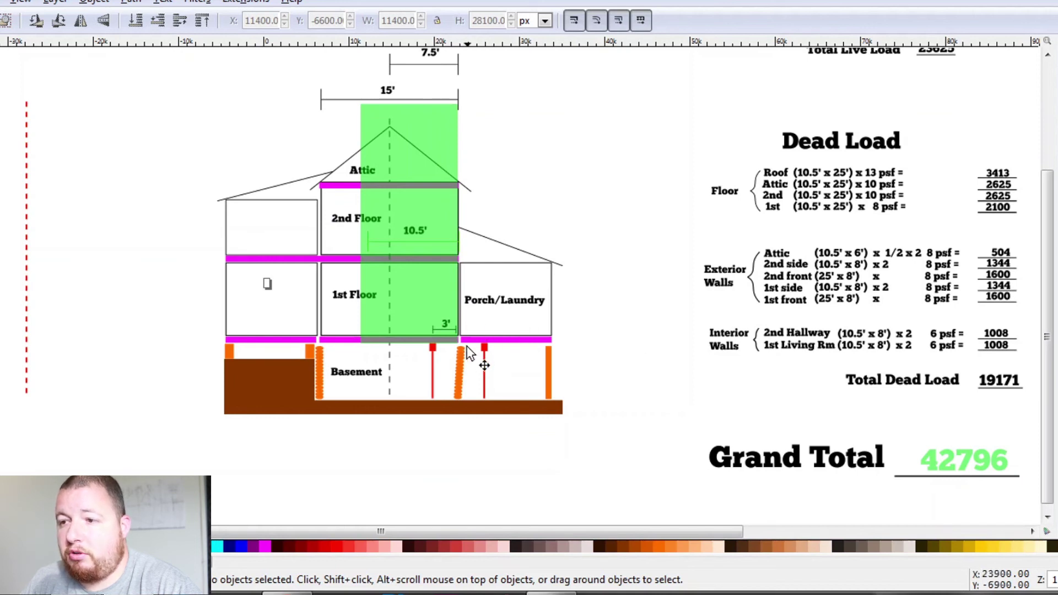
mouse_move(683, 364)
mouse_down()
mouse_move(414, 373)
mouse_move(241, 413)
mouse_up()
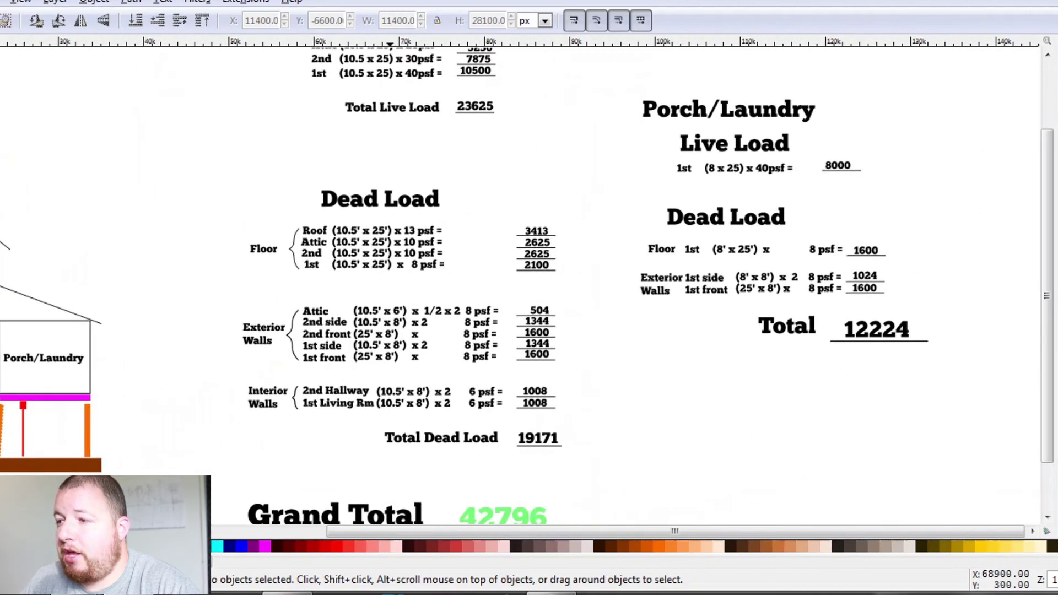
mouse_move(233, 303)
mouse_down()
mouse_move(233, 263)
mouse_move(666, 236)
mouse_move(587, 331)
mouse_up()
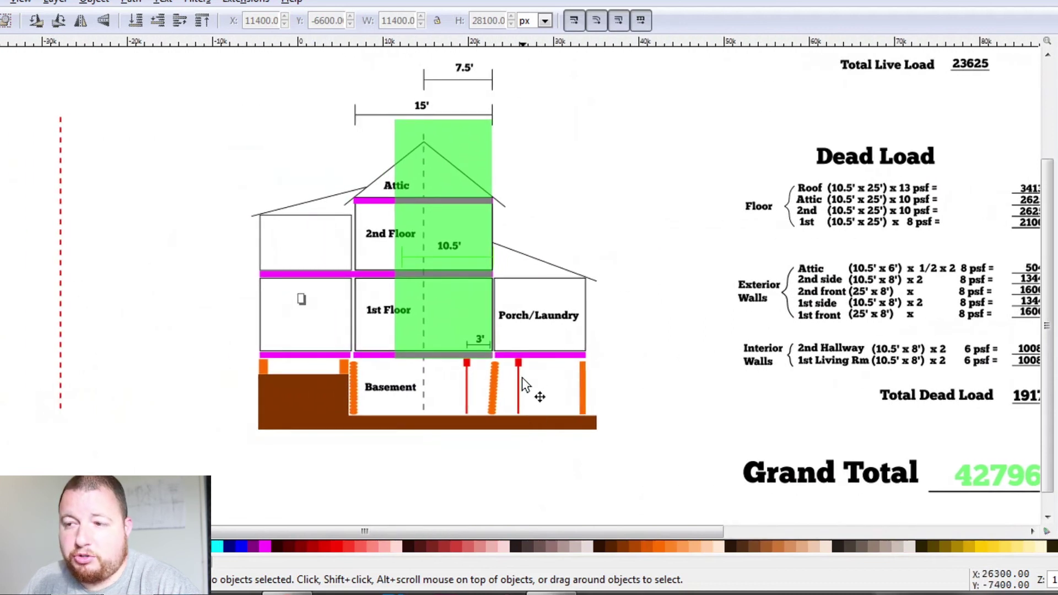